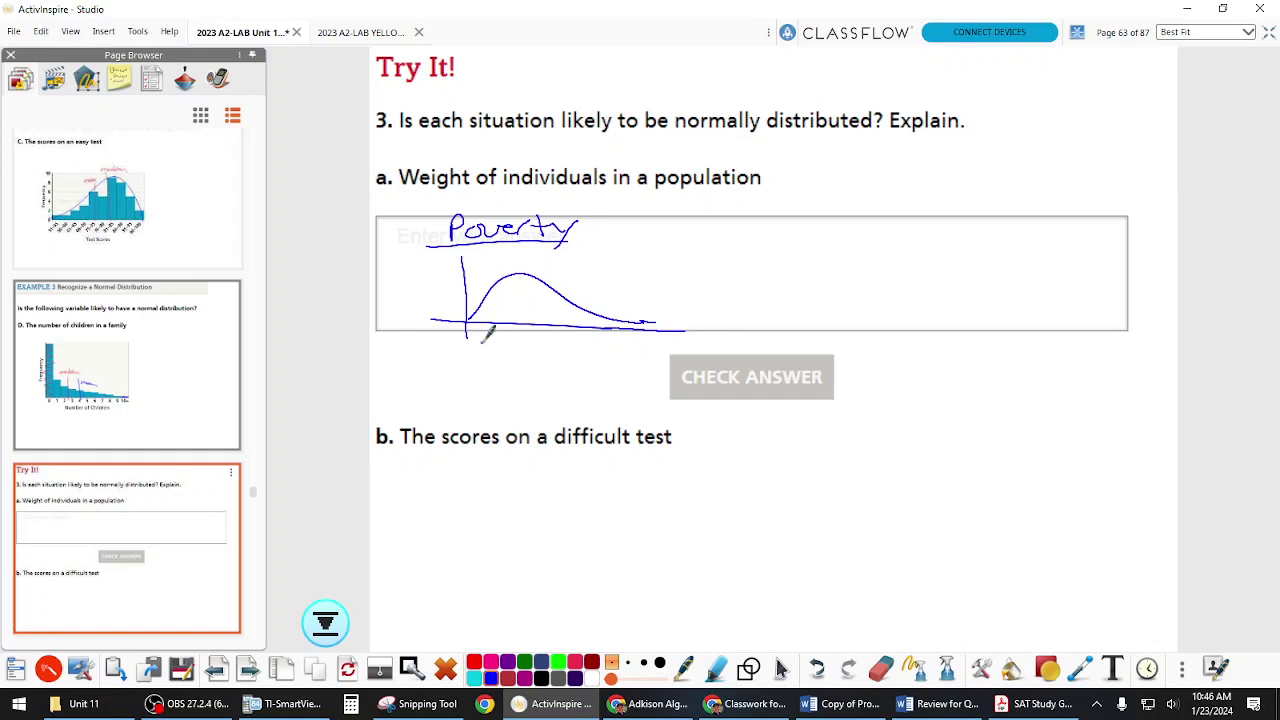
- Label the horizontal axis of the hand-drawn weight distribution curve with 50, 60, 70 and 80
mouse_move(486, 340)
left_mouse_down()
mouse_move(477, 352)
mouse_move(514, 348)
left_mouse_up()
mouse_move(530, 341)
left_mouse_down()
mouse_move(549, 338)
mouse_move(545, 350)
left_mouse_up()
left_click_drag(560, 341, 599, 343)
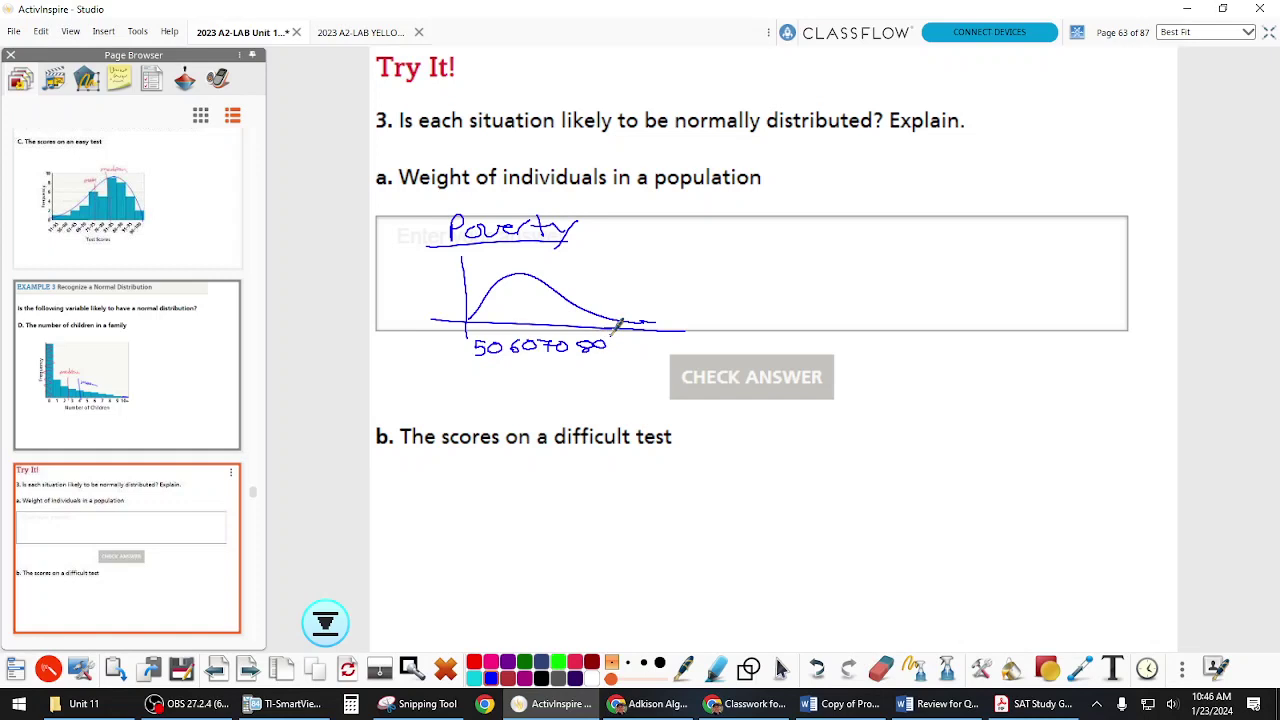
- Advance the flipchart two pages to Try It! question 4 on distribution type, center and spread
left_click(248, 668)
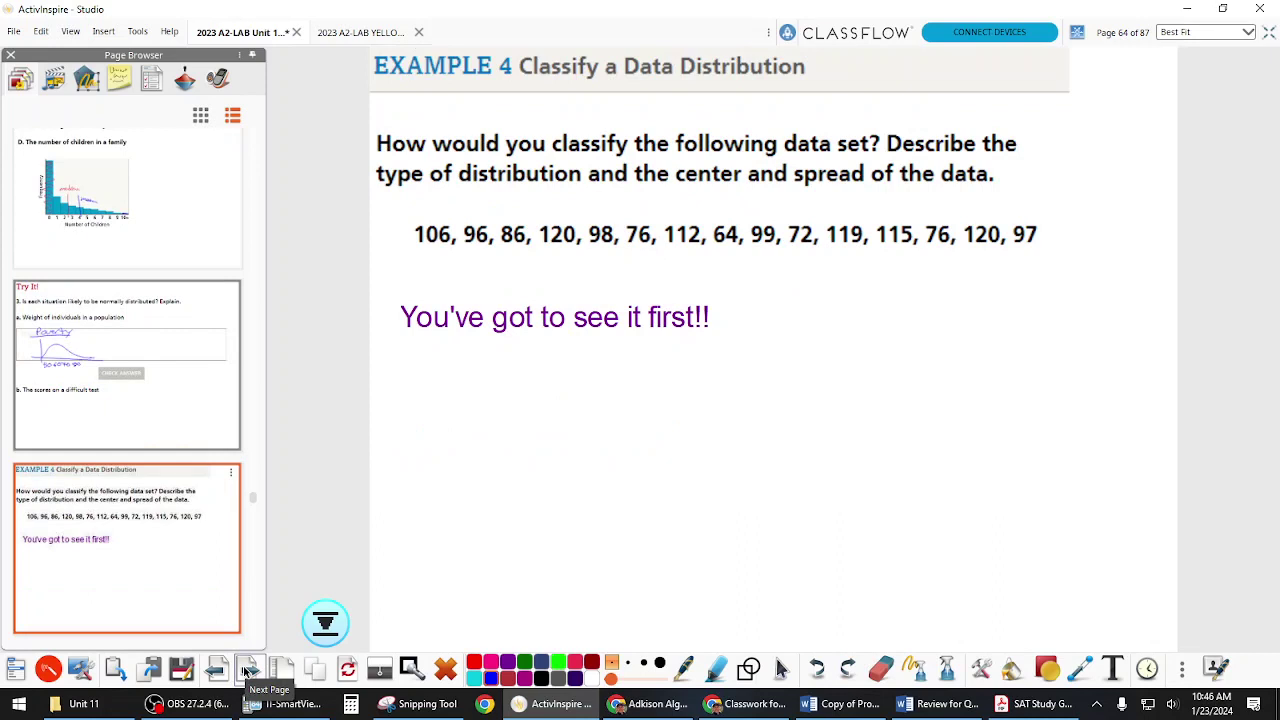
left_click(248, 669)
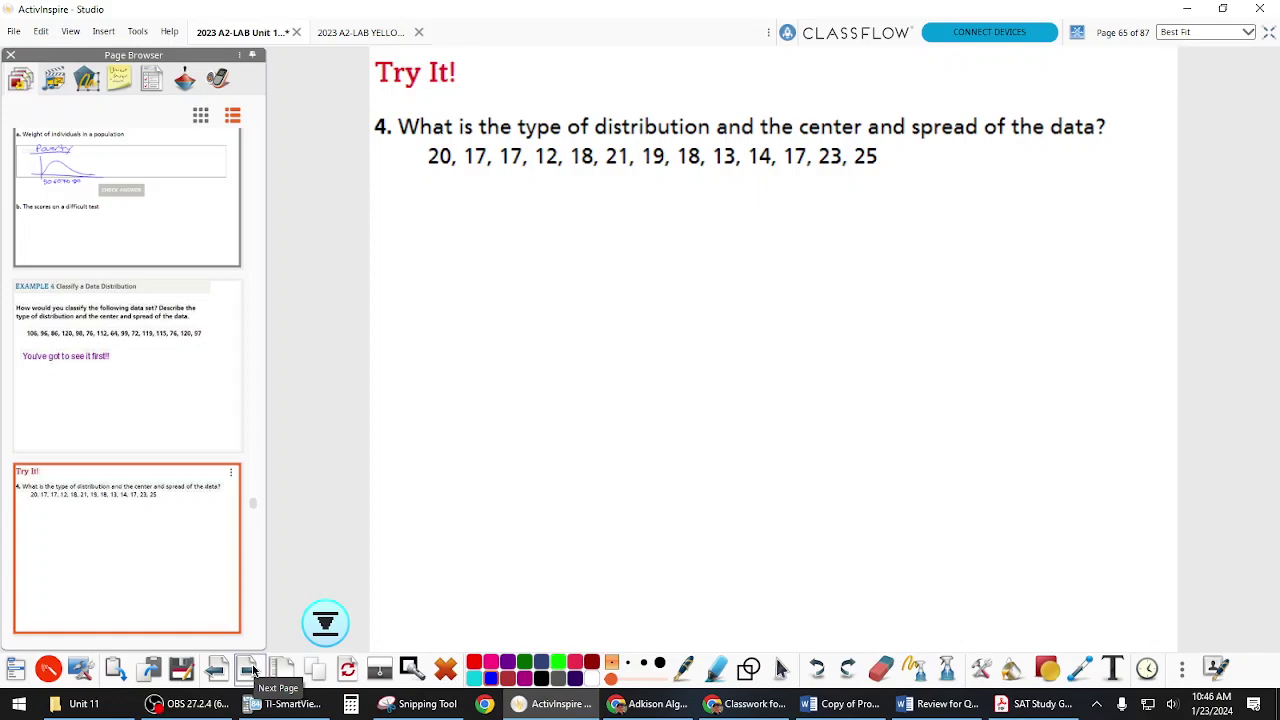
left_click(190, 704)
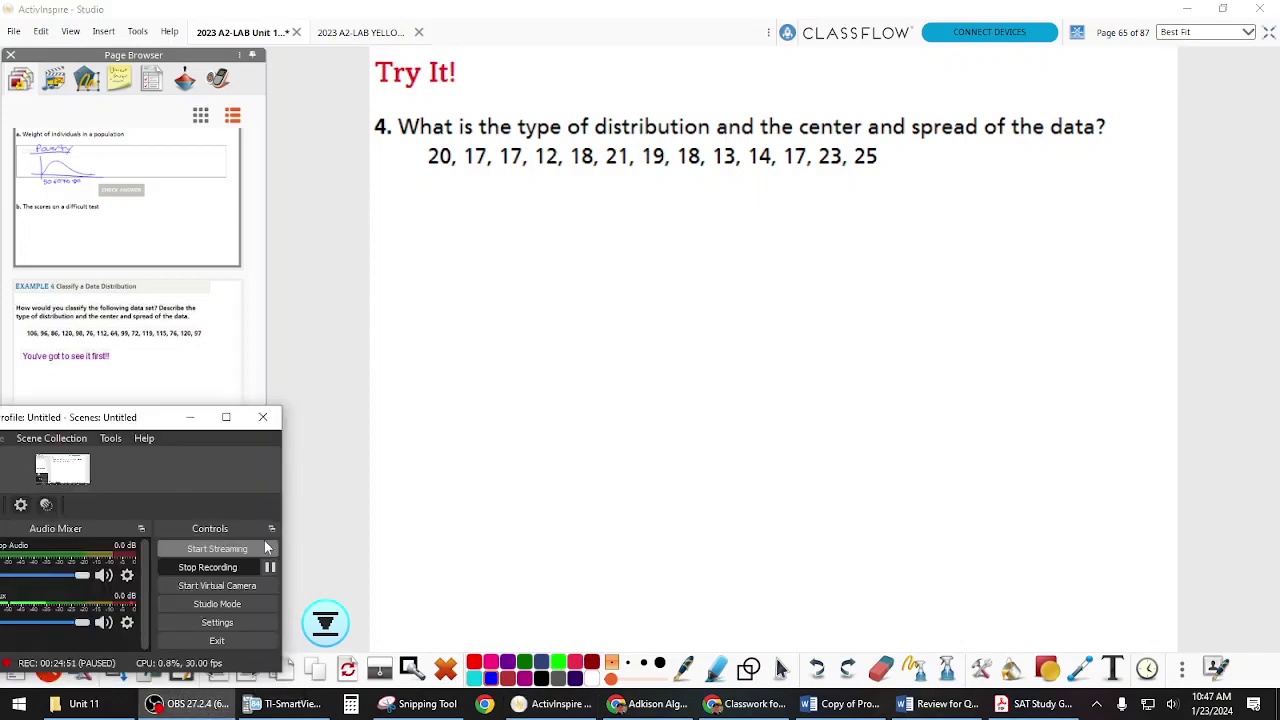
left_click(232, 405)
- Switch to Chrome and show the 2023 Algebra 2 LAB DATA spreadsheet
left_click(672, 704)
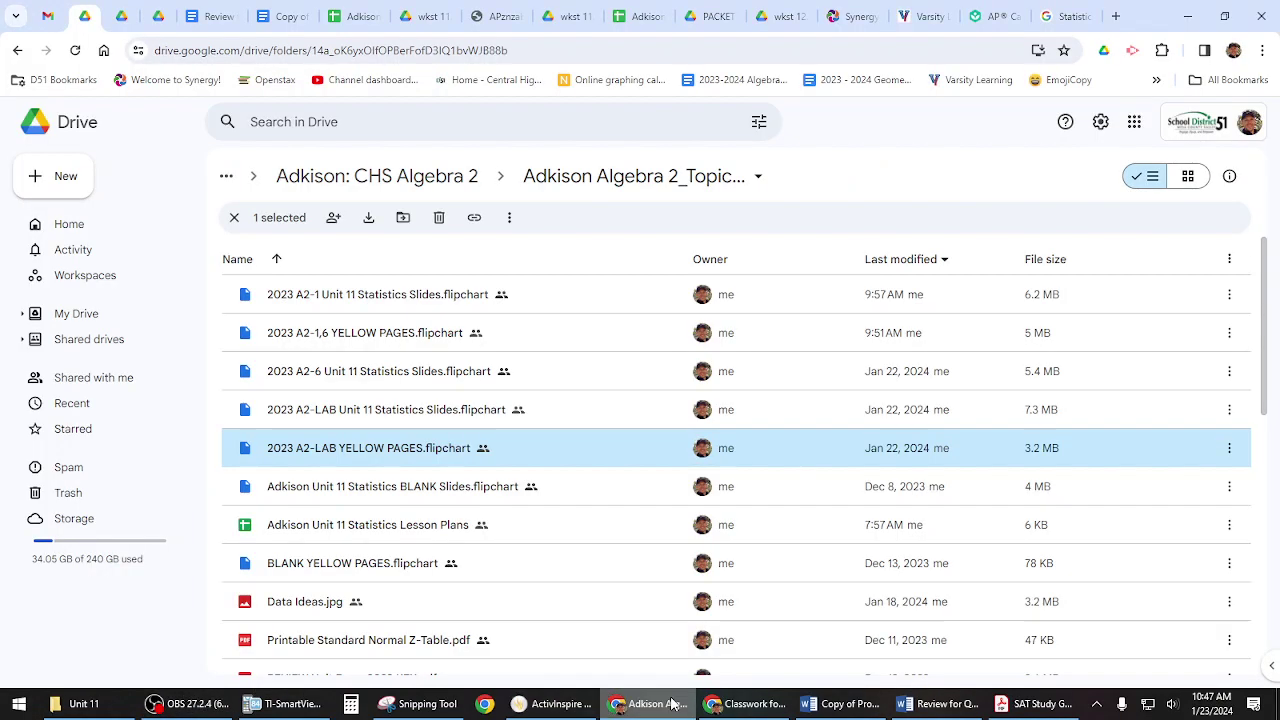
left_click(752, 704)
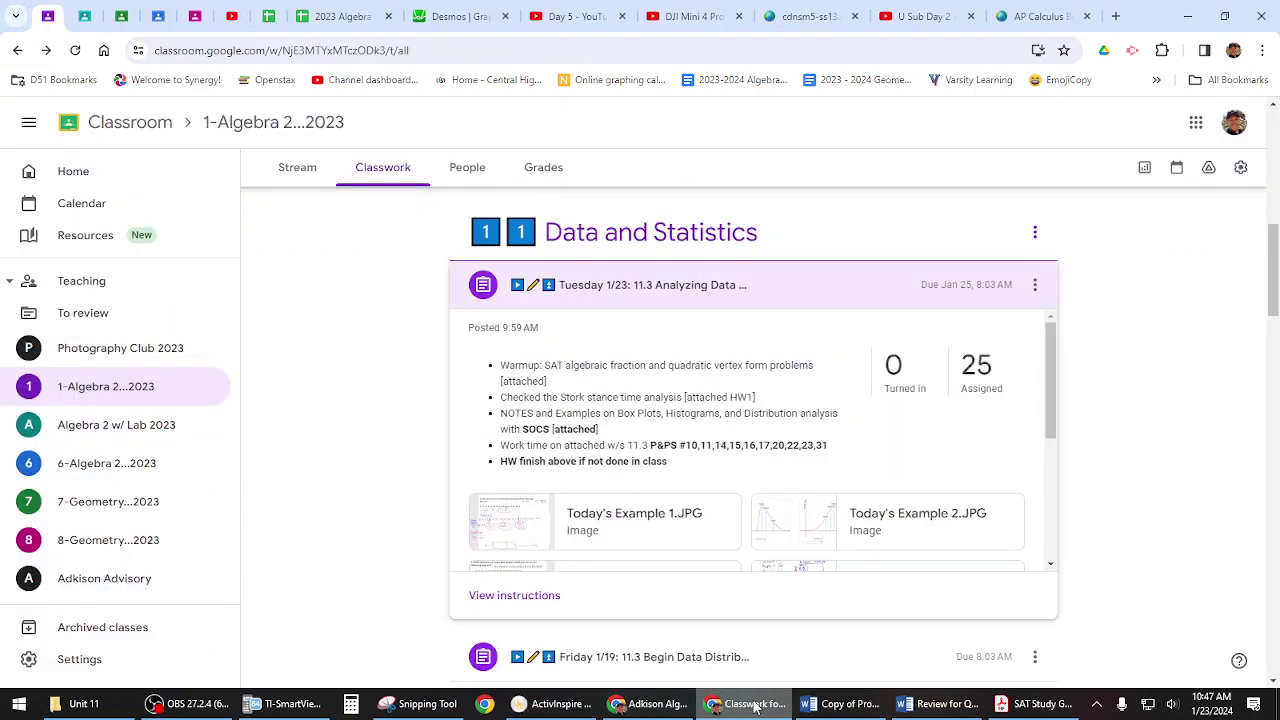
left_click(340, 17)
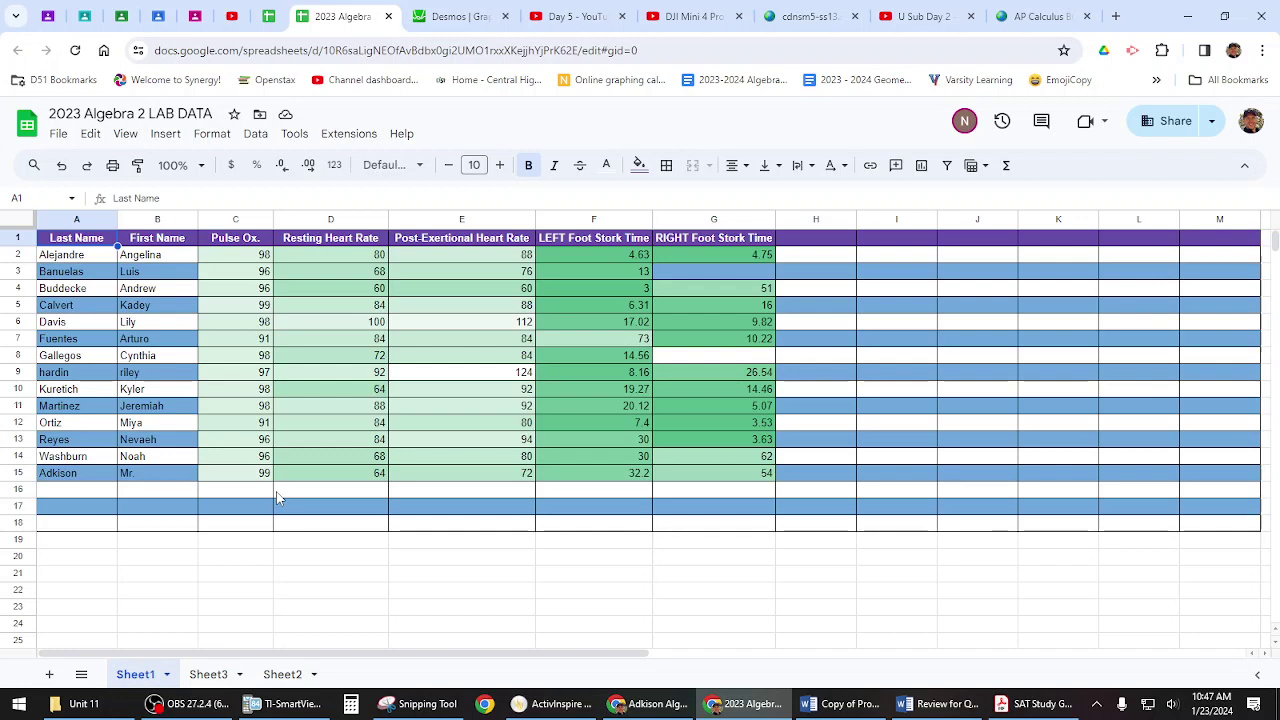
left_click(190, 704)
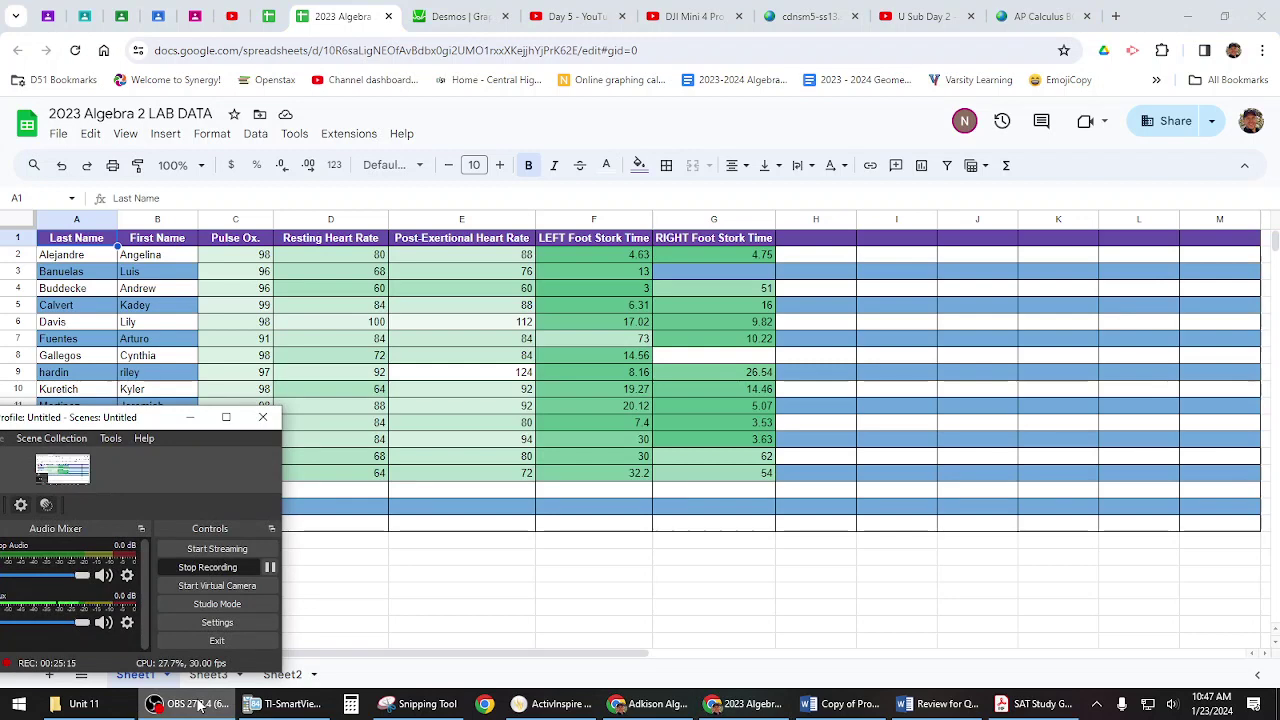
left_click(190, 417)
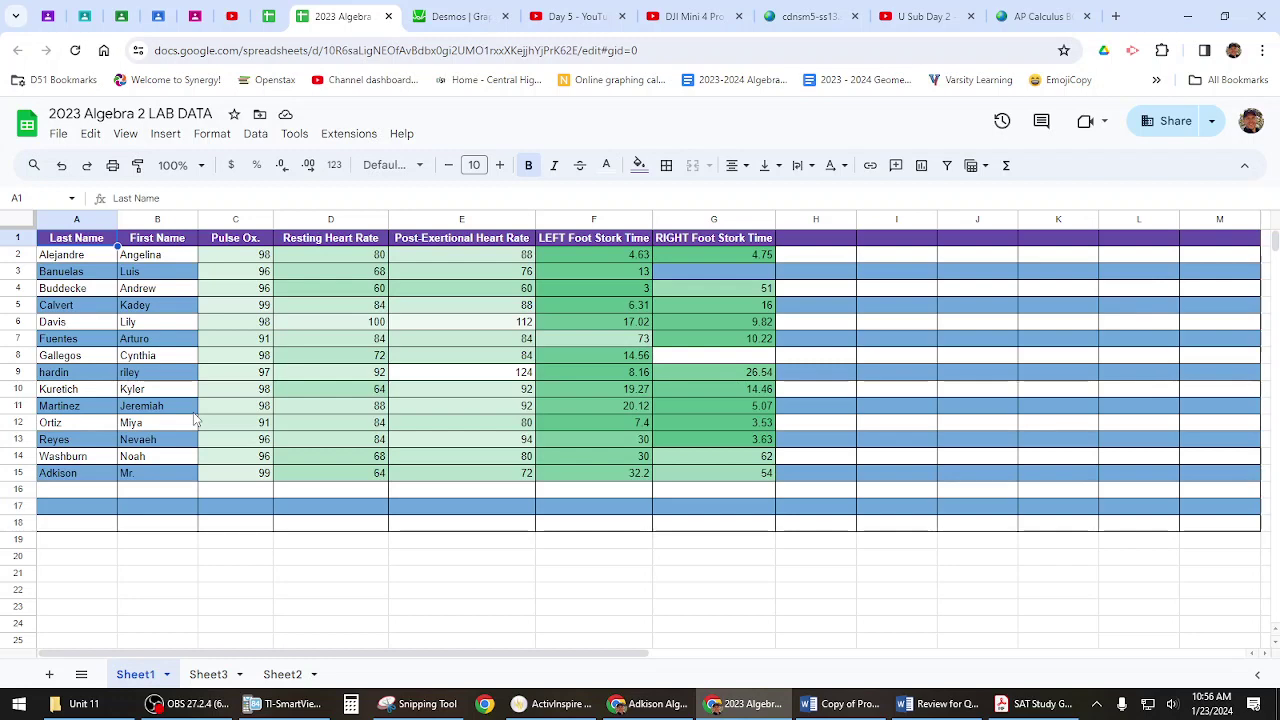
left_click(190, 704)
left_click(270, 567)
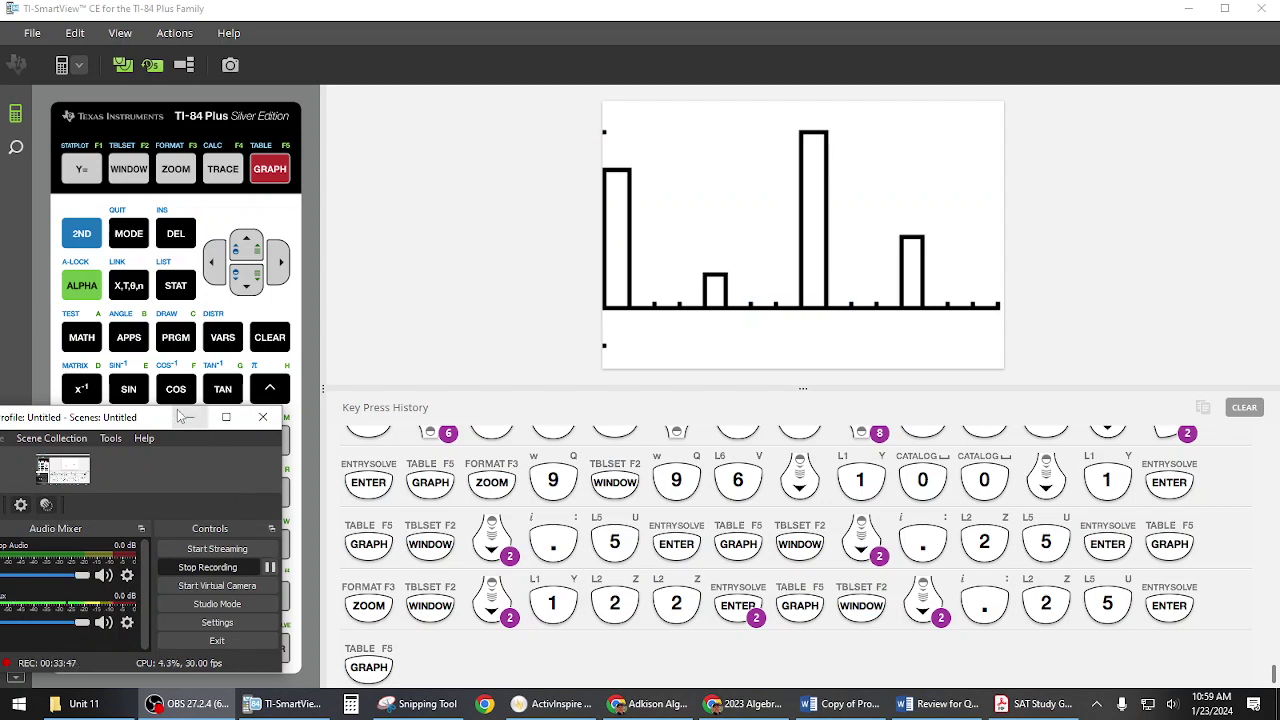
left_click(185, 417)
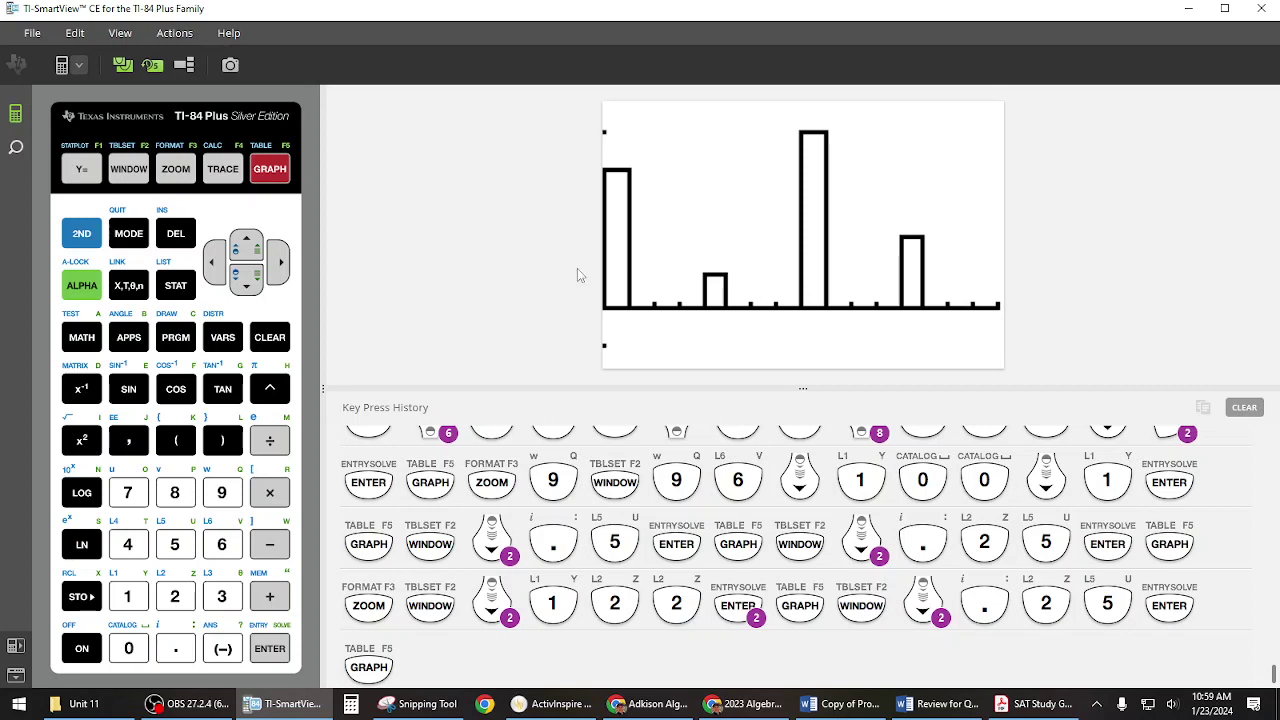
- Check the histogram's window settings, set Xscl to .5 and regraph
left_click(122, 172)
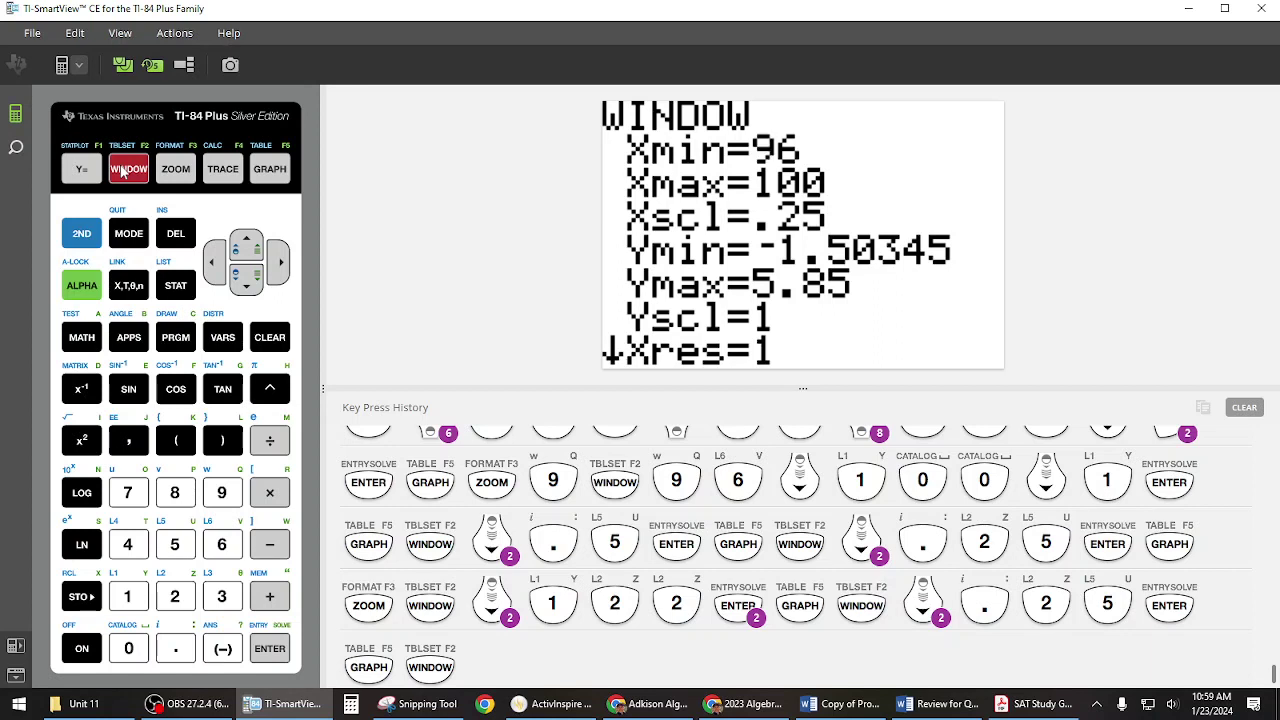
left_click(262, 169)
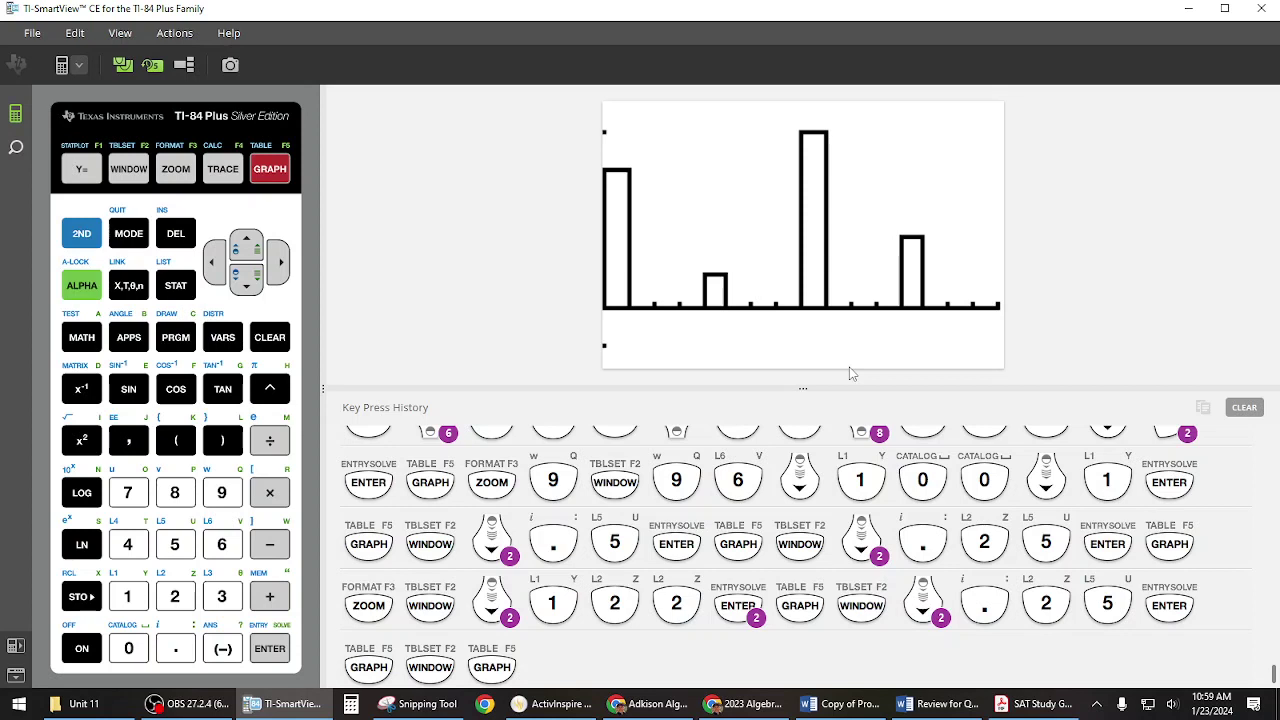
left_click(129, 170)
key("Down")
key("Down")
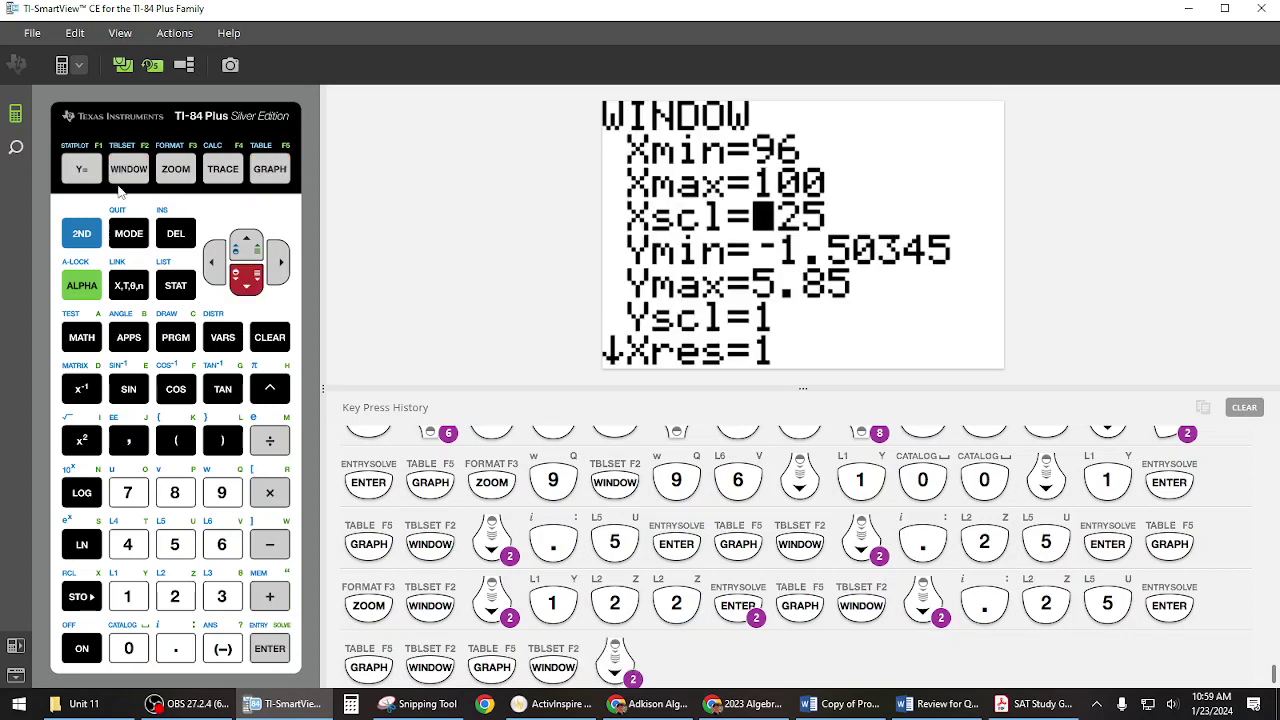
type(".5")
key("Return")
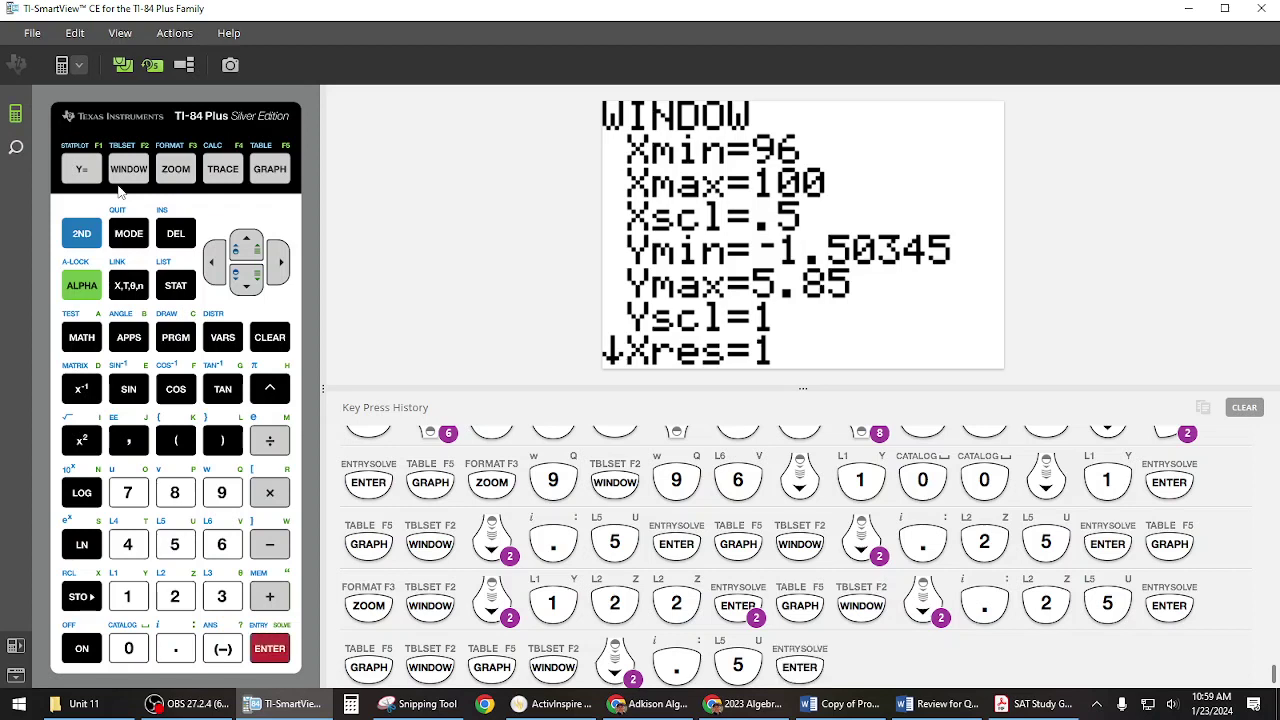
left_click(279, 169)
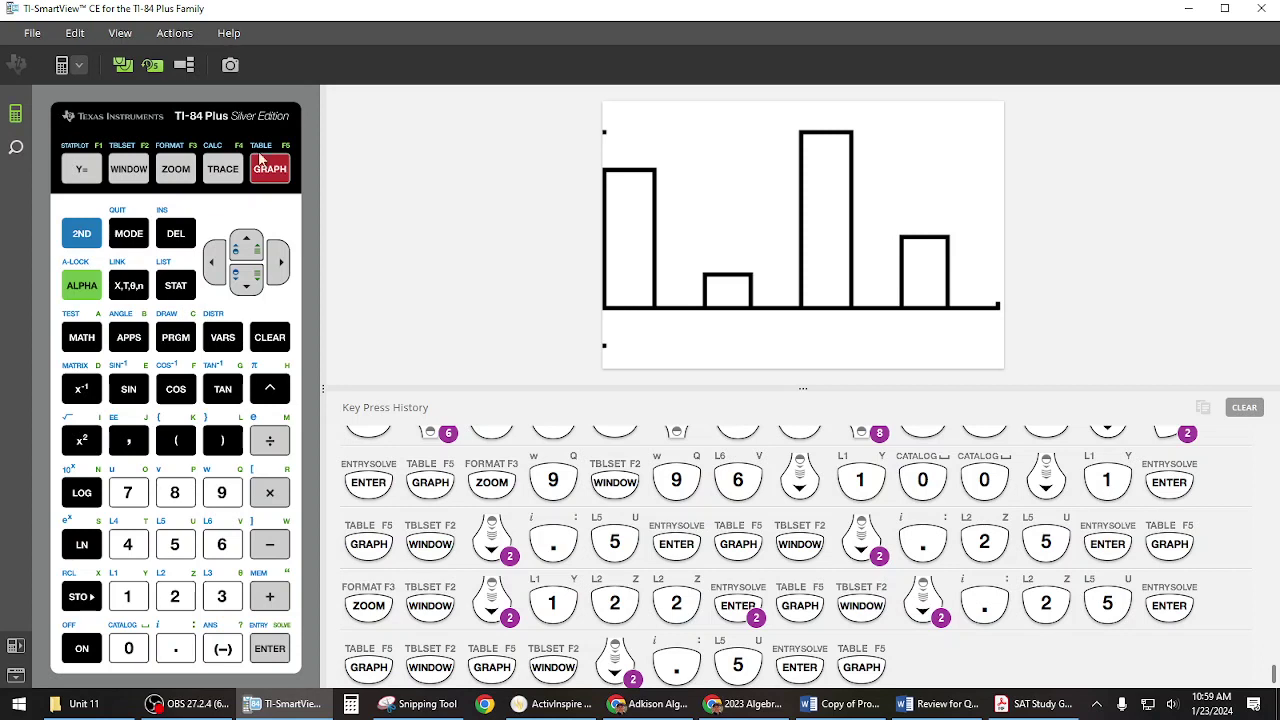
- Set the histogram window's Xscl to 2 and redraw the graph
left_click(133, 178)
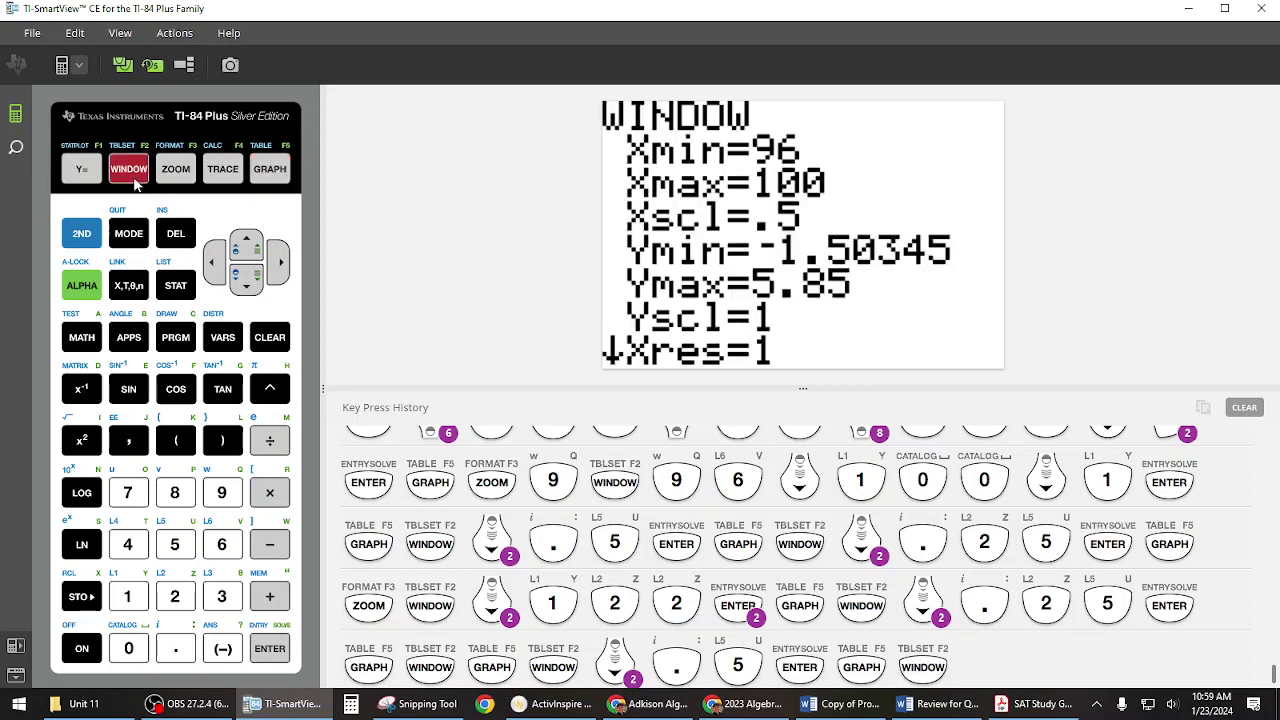
key("Down")
key("Down")
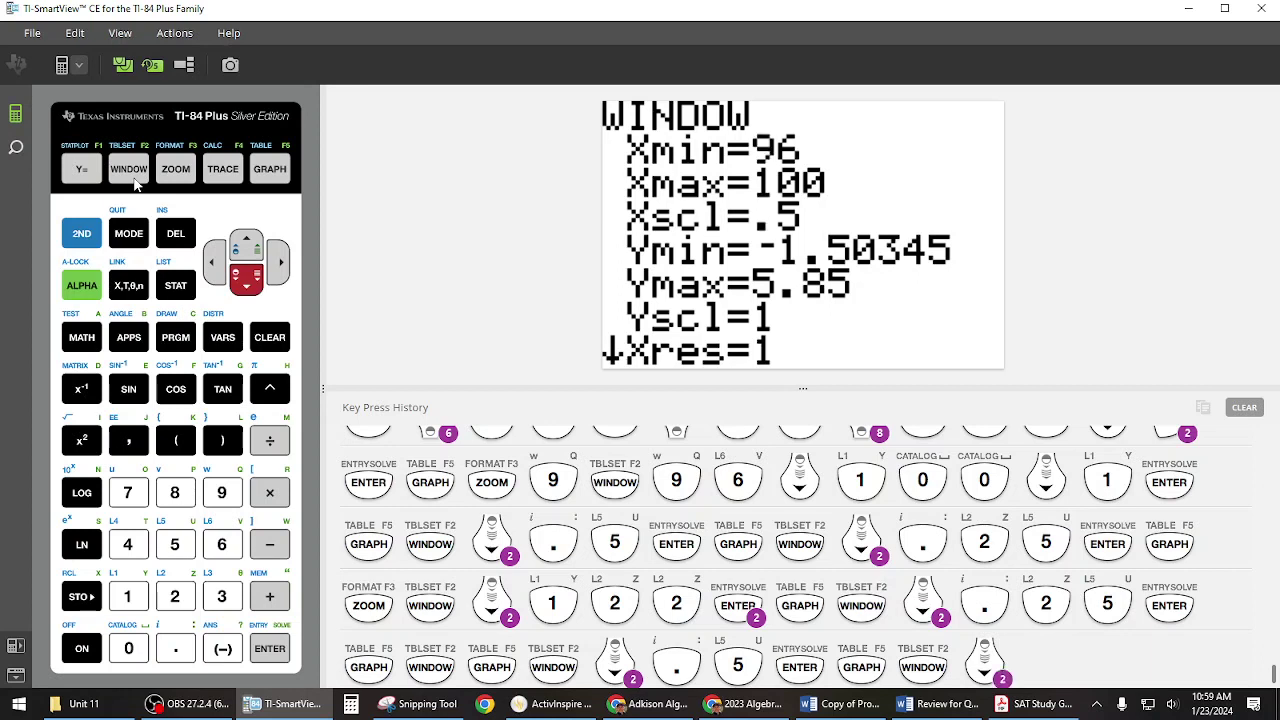
type("2")
key("Return")
left_click(260, 167)
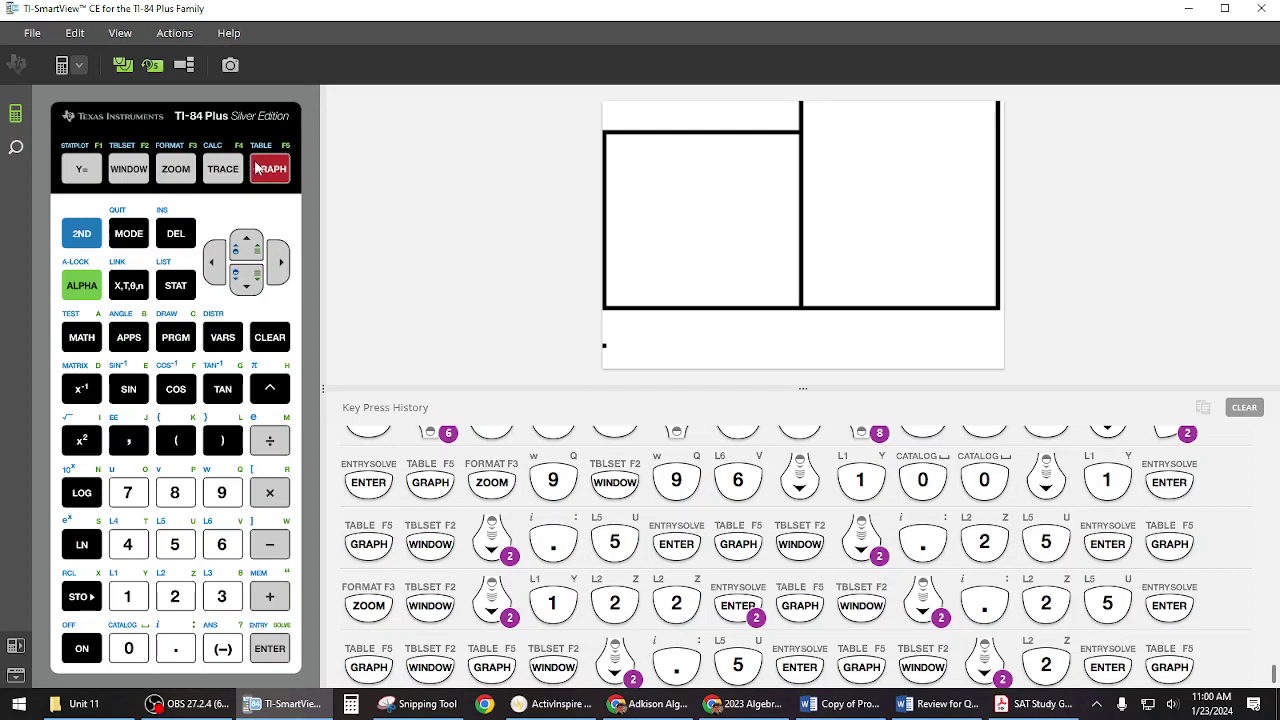
- Set Xscl to 1 in the histogram's window settings and redraw the graph
left_click(126, 178)
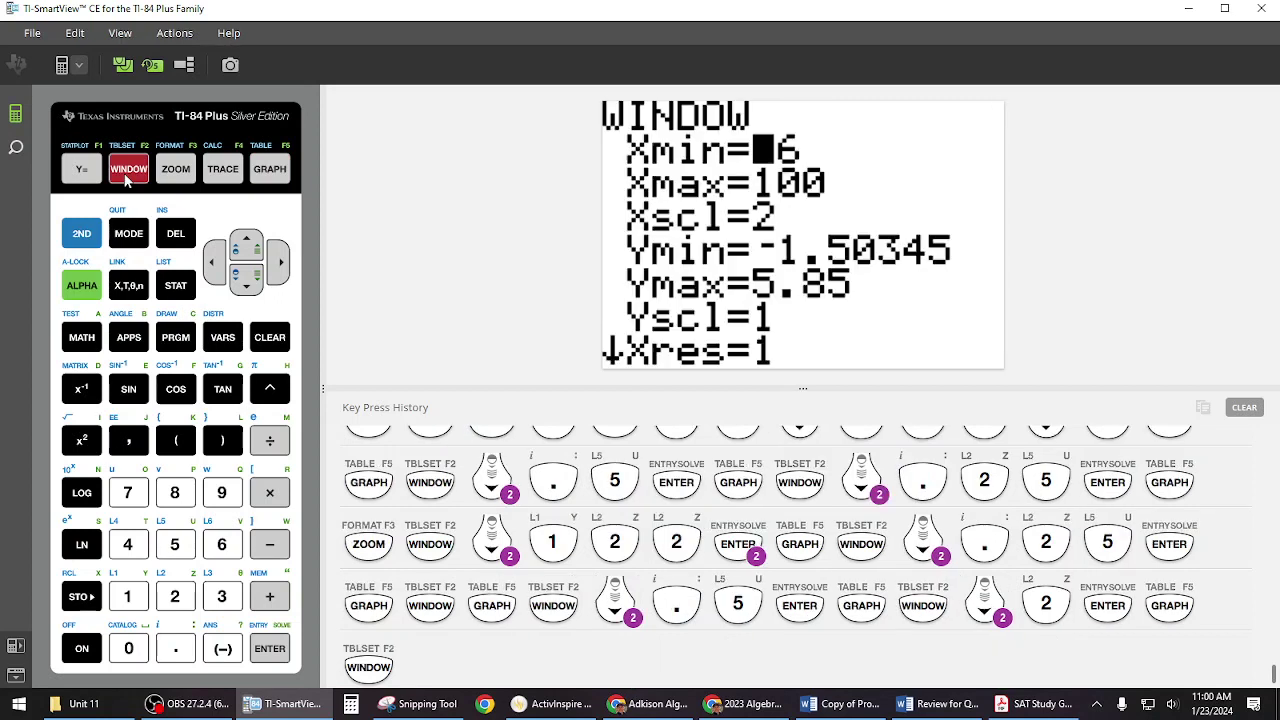
key("Down")
key("Down")
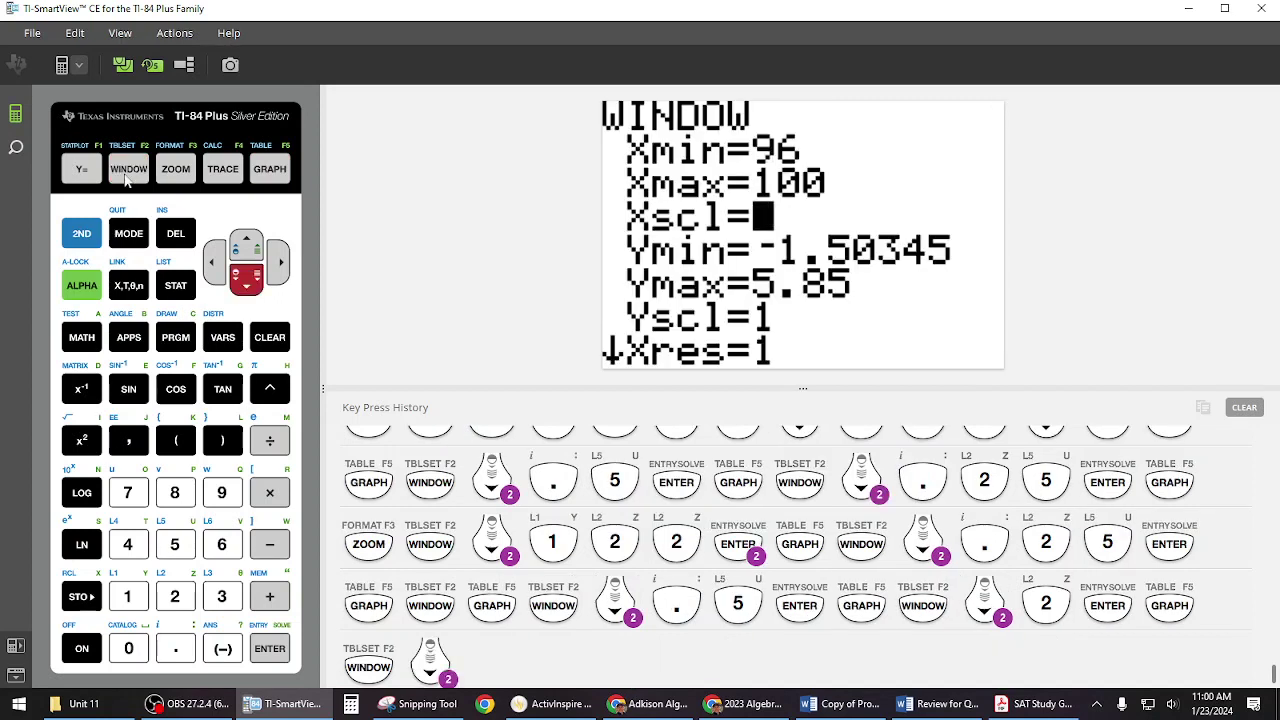
type("1")
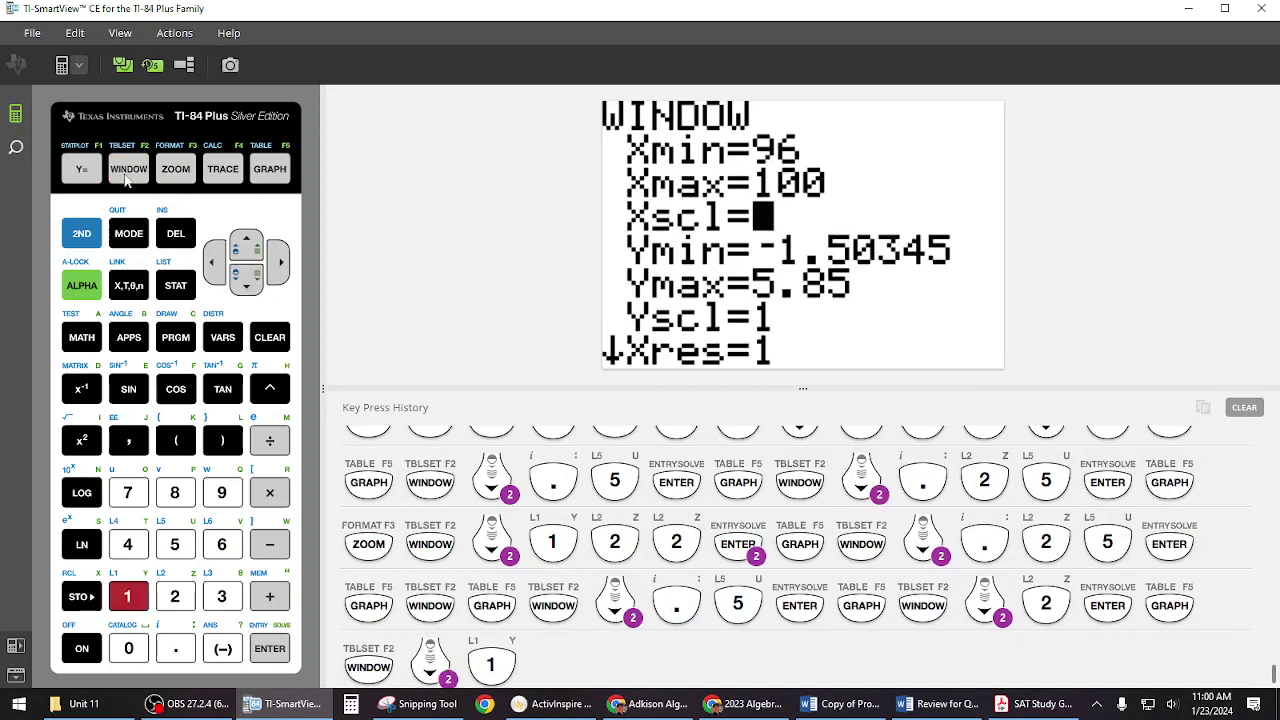
key("Return")
left_click(266, 172)
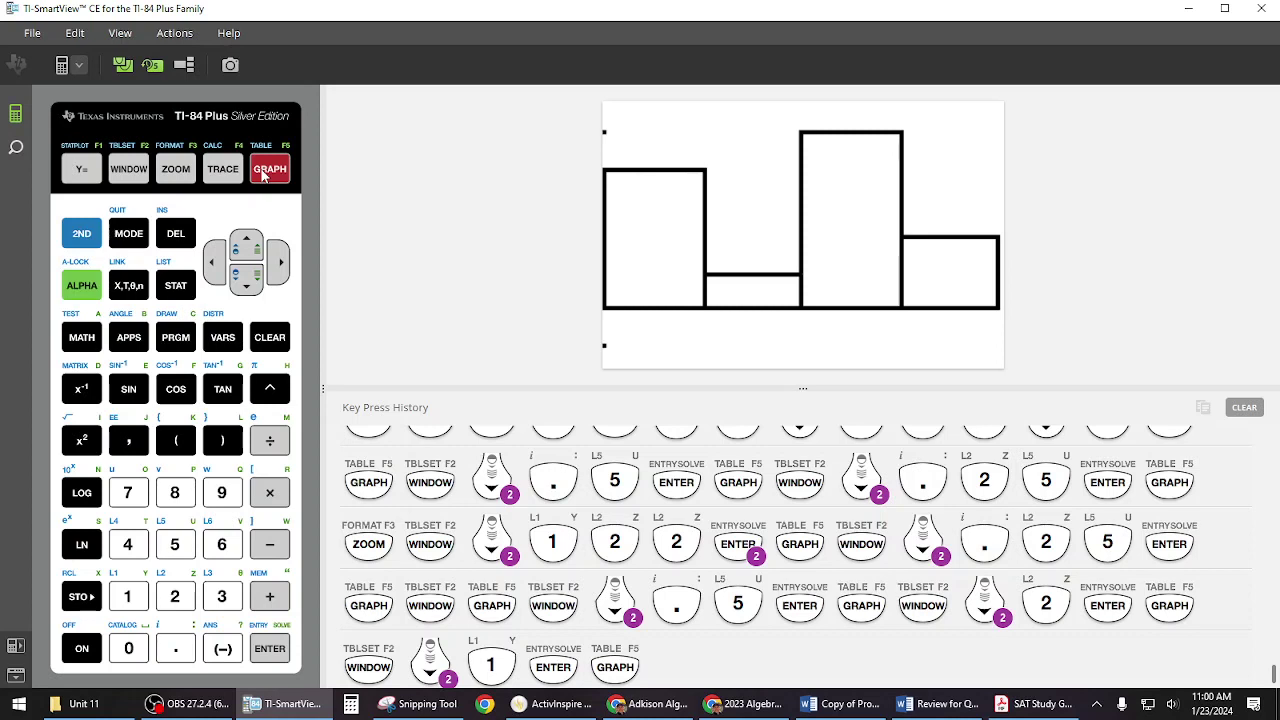
- Calculate 1-Var Stats for list L1 without a frequency list and view the results down to the median
left_click(175, 286)
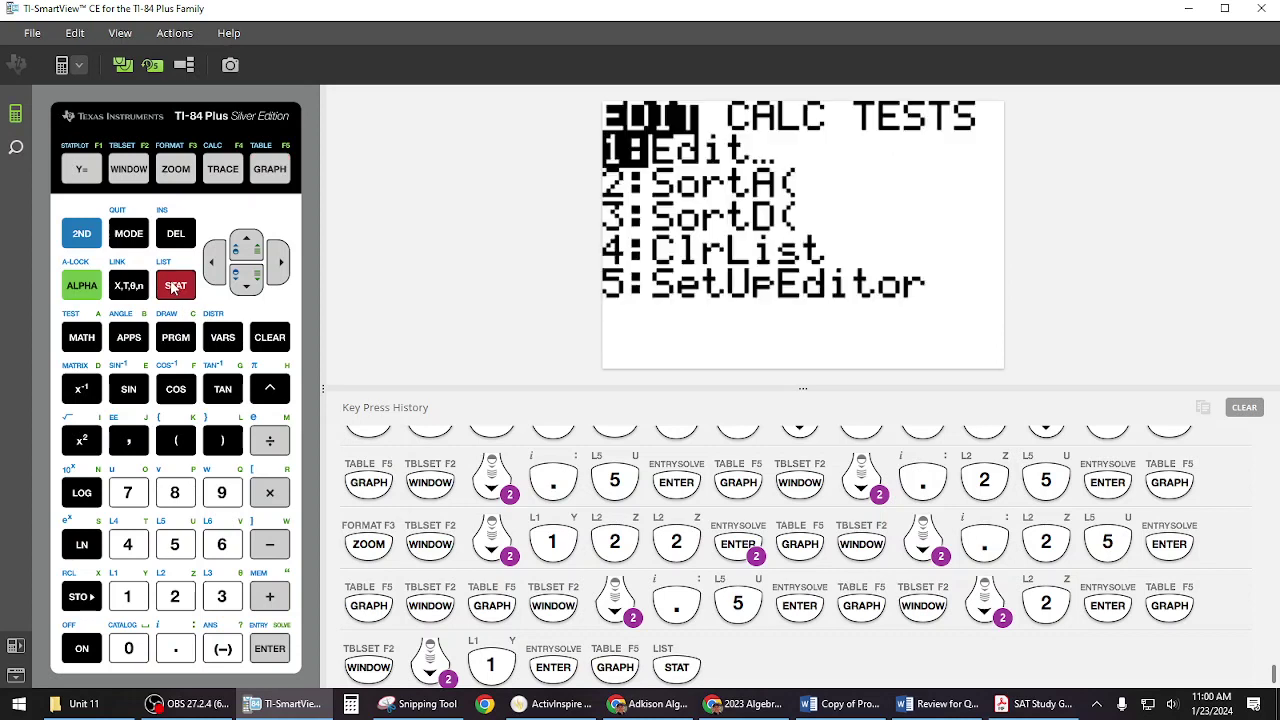
left_click(277, 264)
left_click(272, 649)
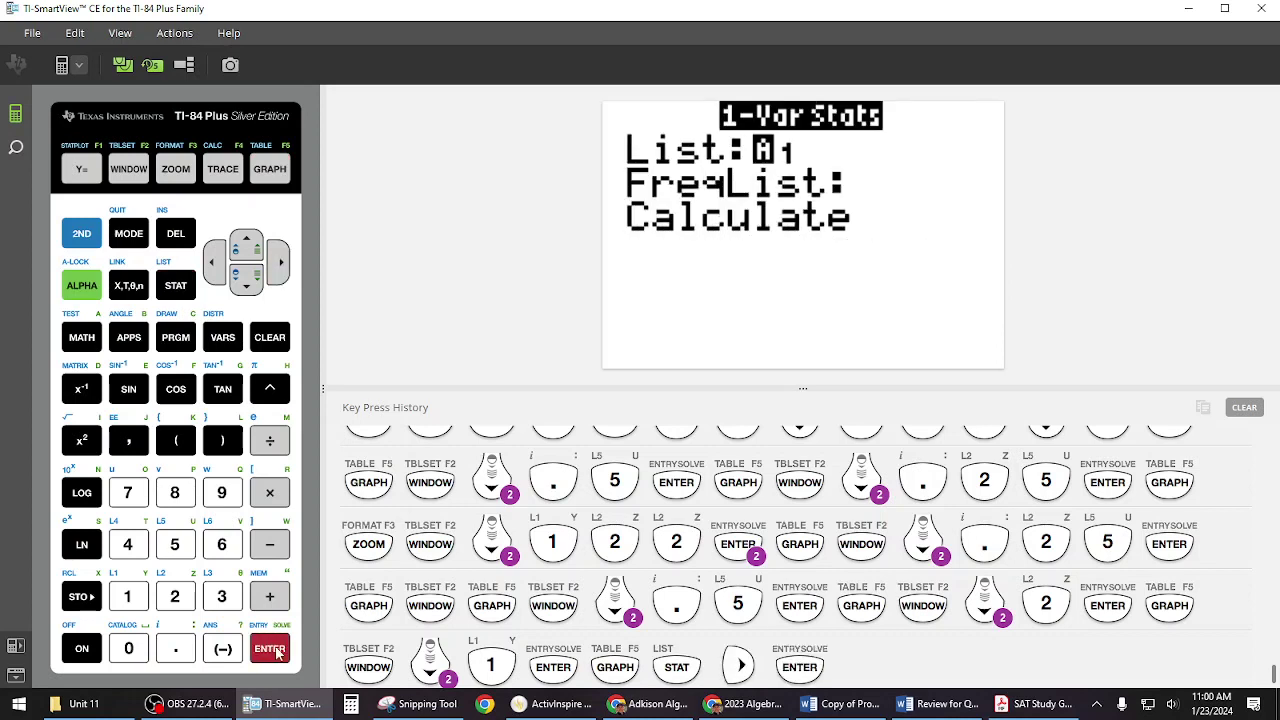
left_click(272, 650)
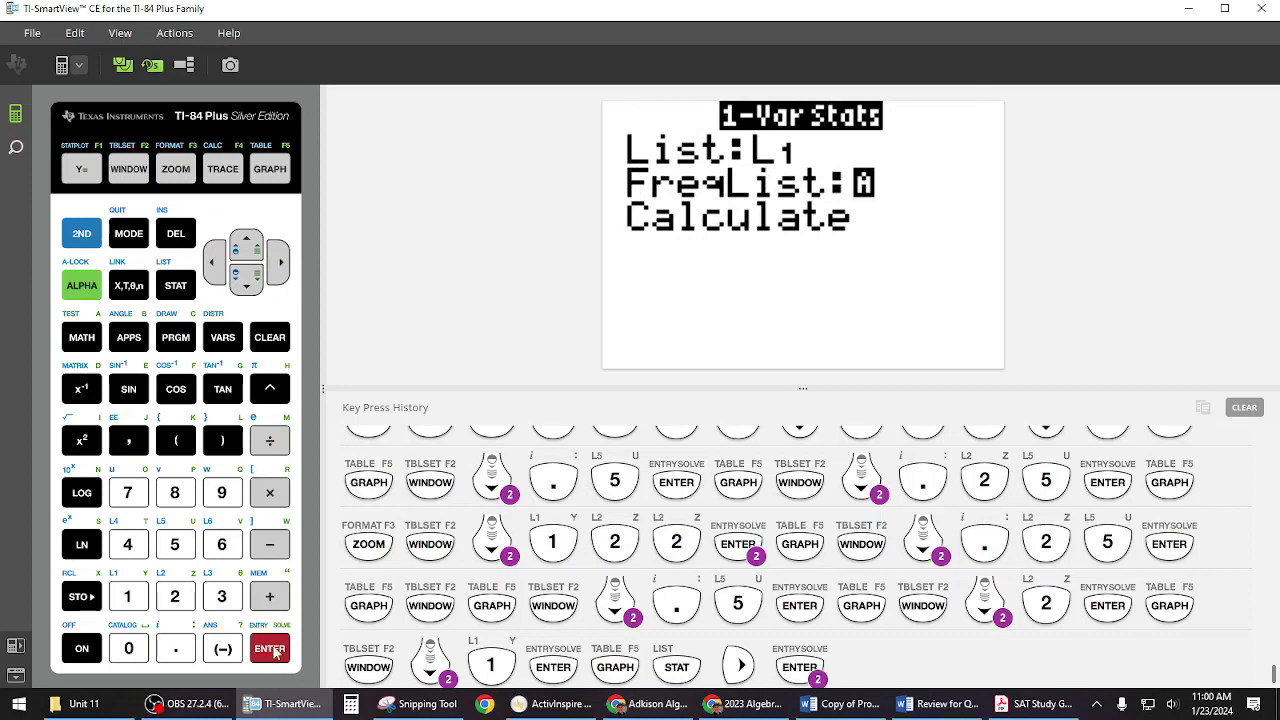
left_click(273, 651)
left_click(273, 650)
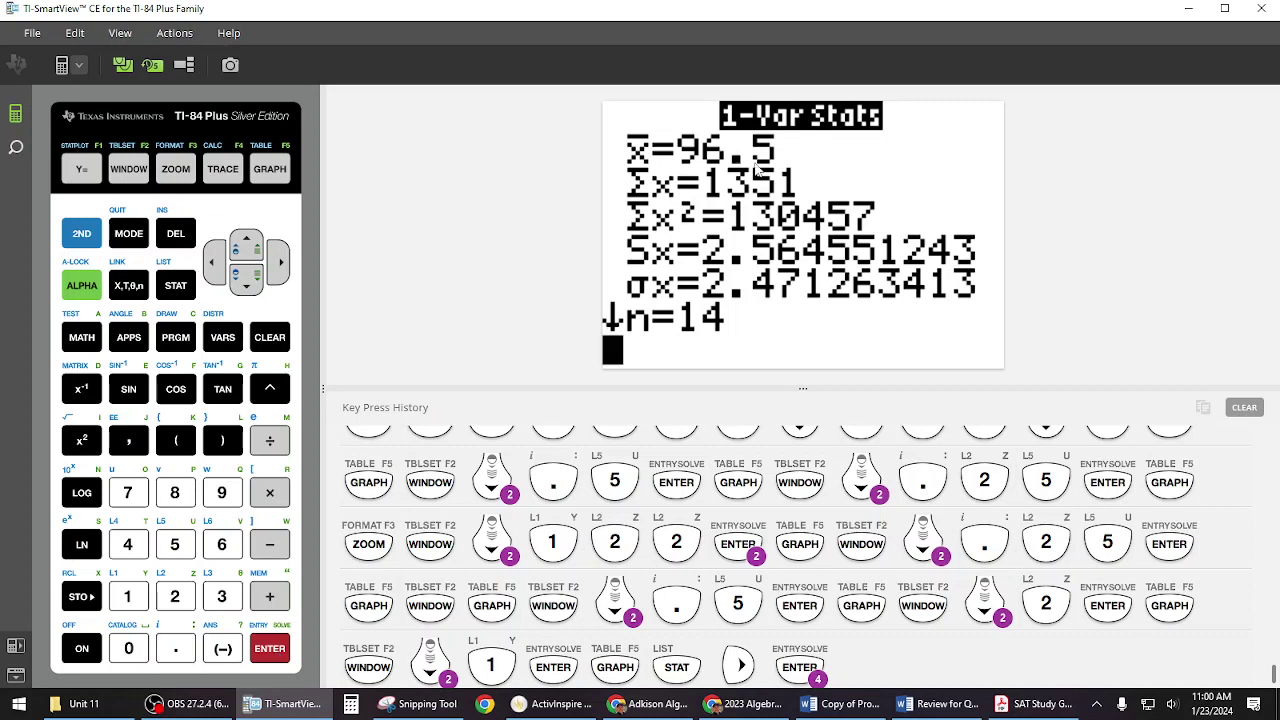
left_click(246, 283)
left_click(246, 283)
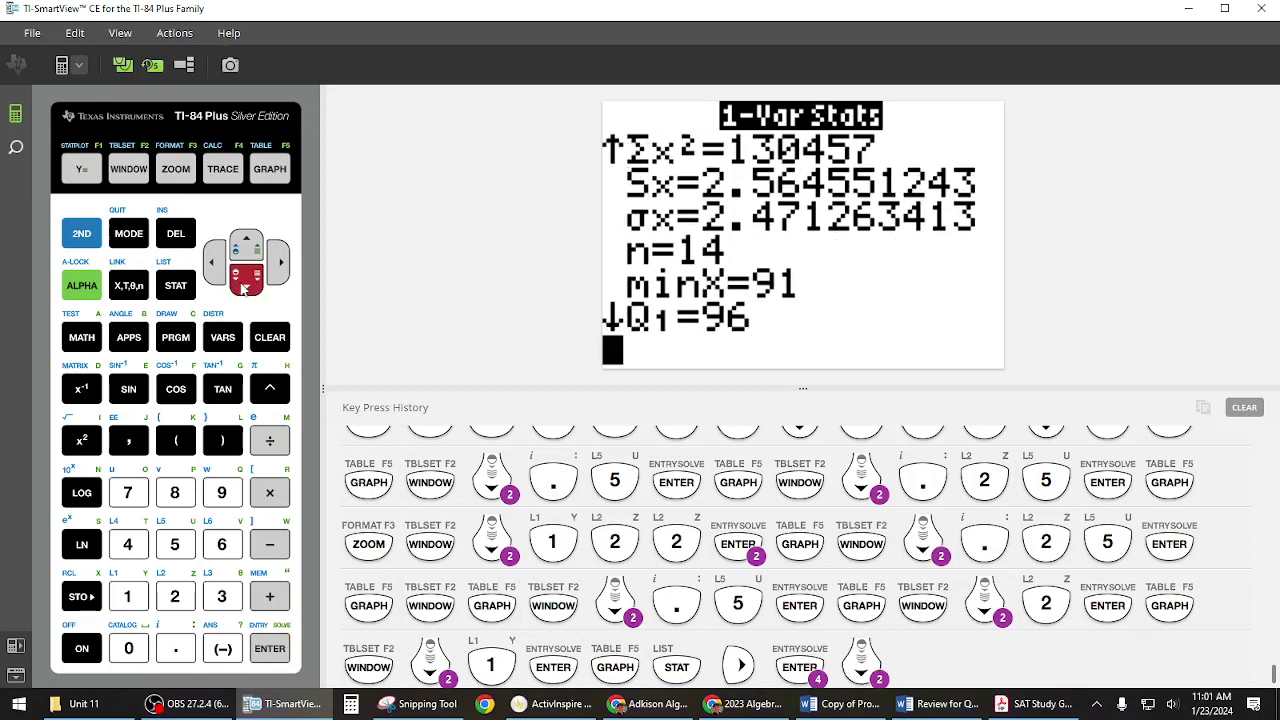
left_click(244, 287)
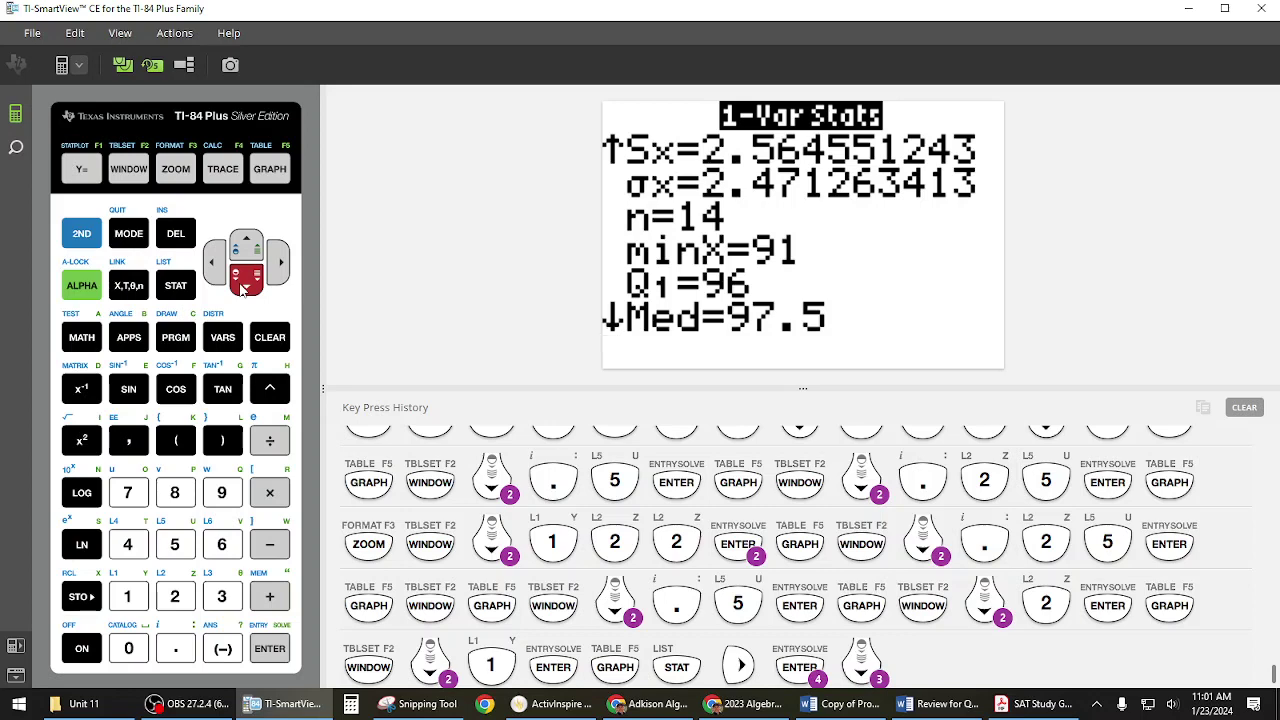
- Switch to ActivInspire, show the 2023 A2-LAB YELLOW PAGES flipchart at 150% and review the SOCS notes on shape, outliers and center
left_click(651, 705)
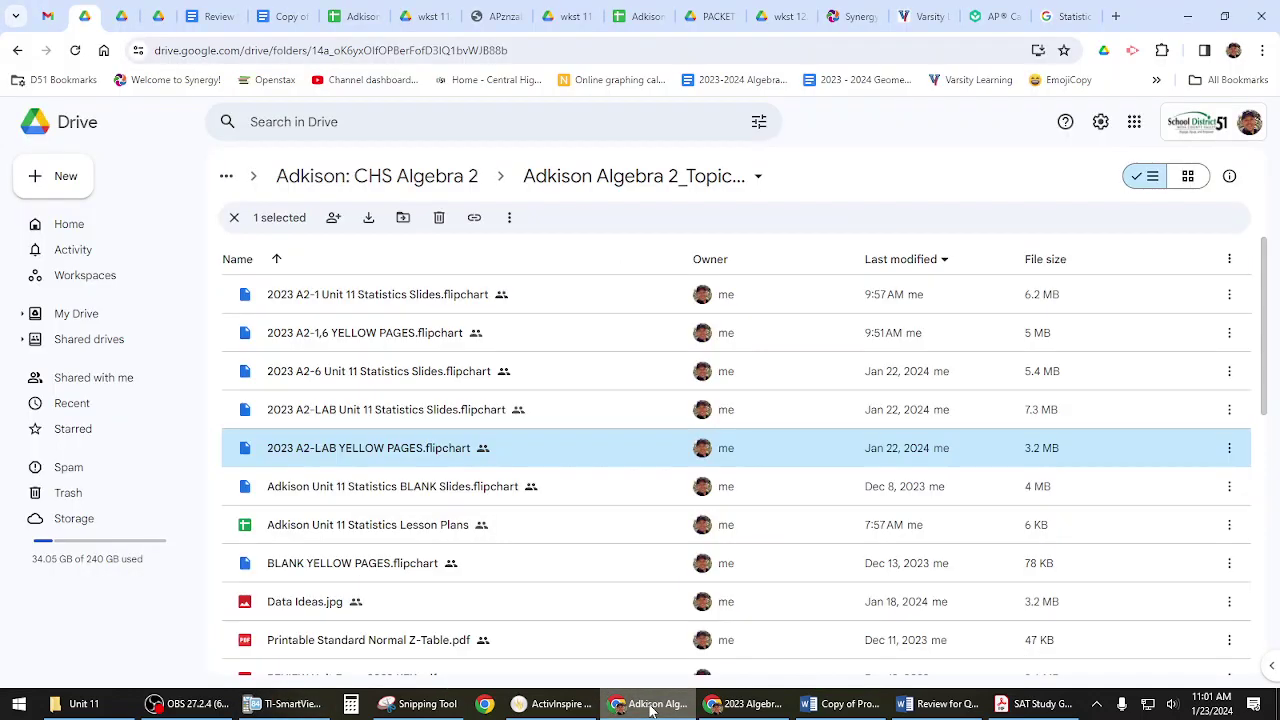
left_click(558, 704)
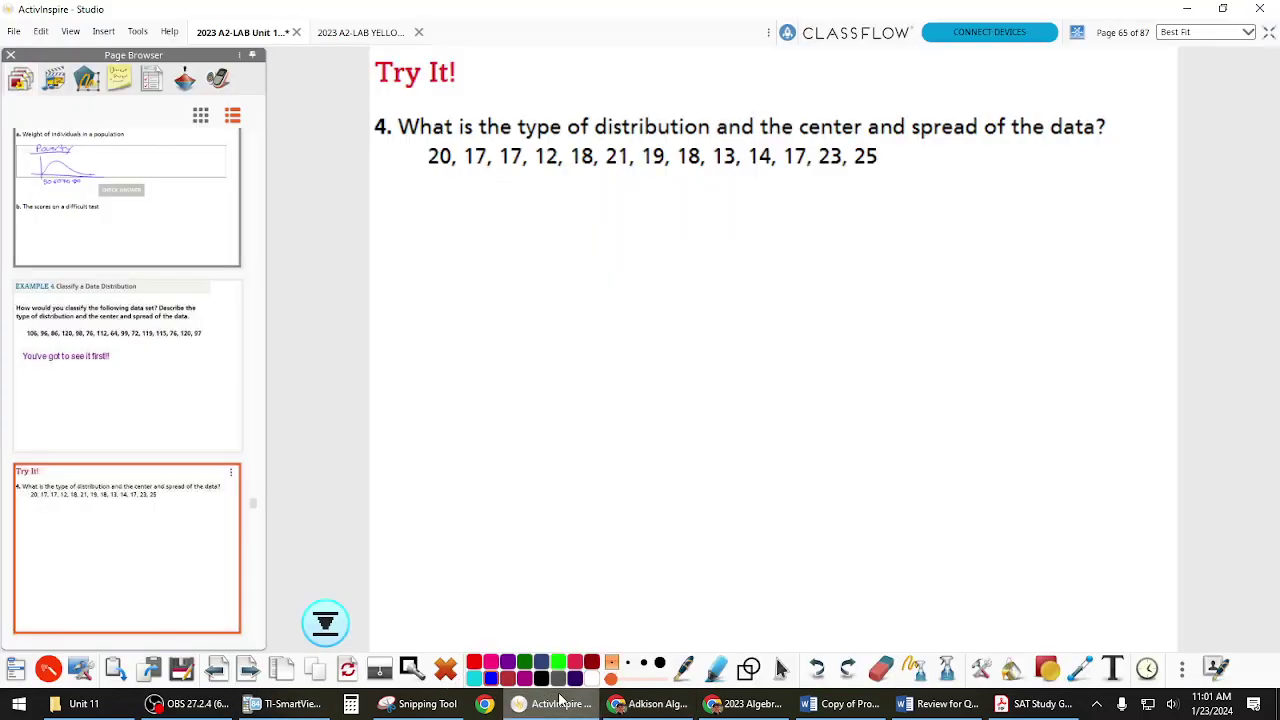
left_click(360, 35)
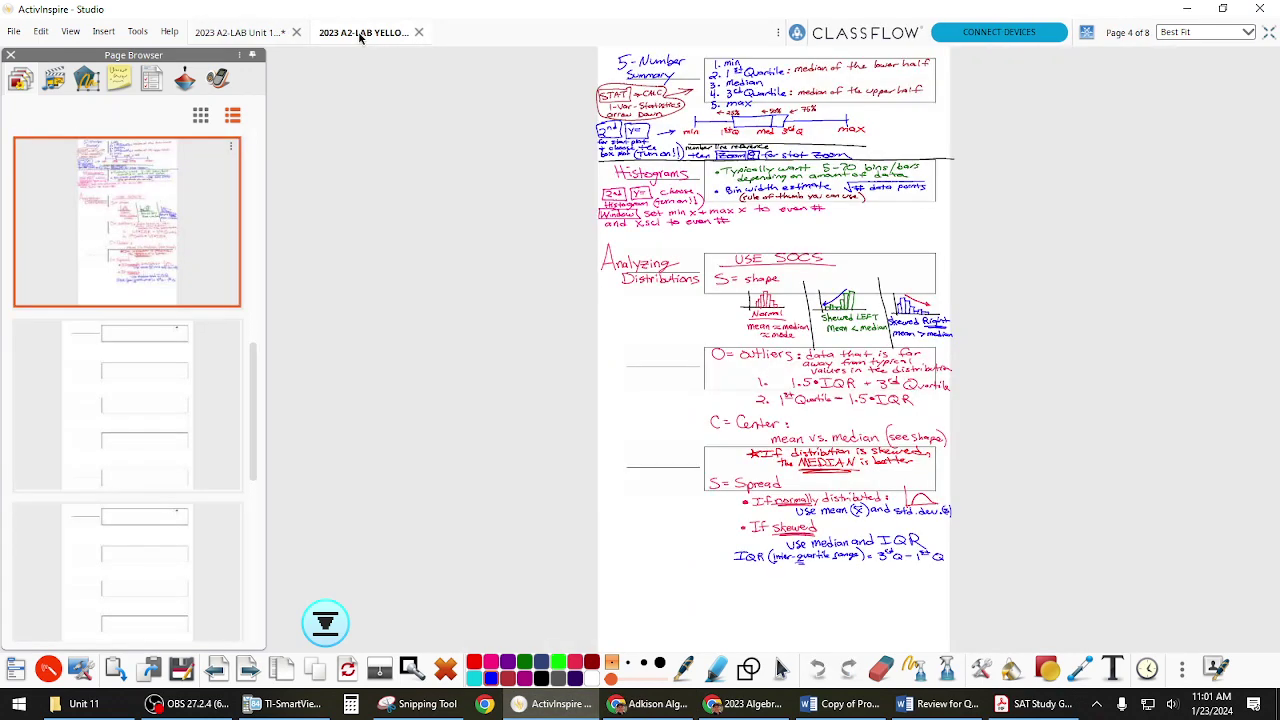
left_click(1248, 33)
left_click(1178, 114)
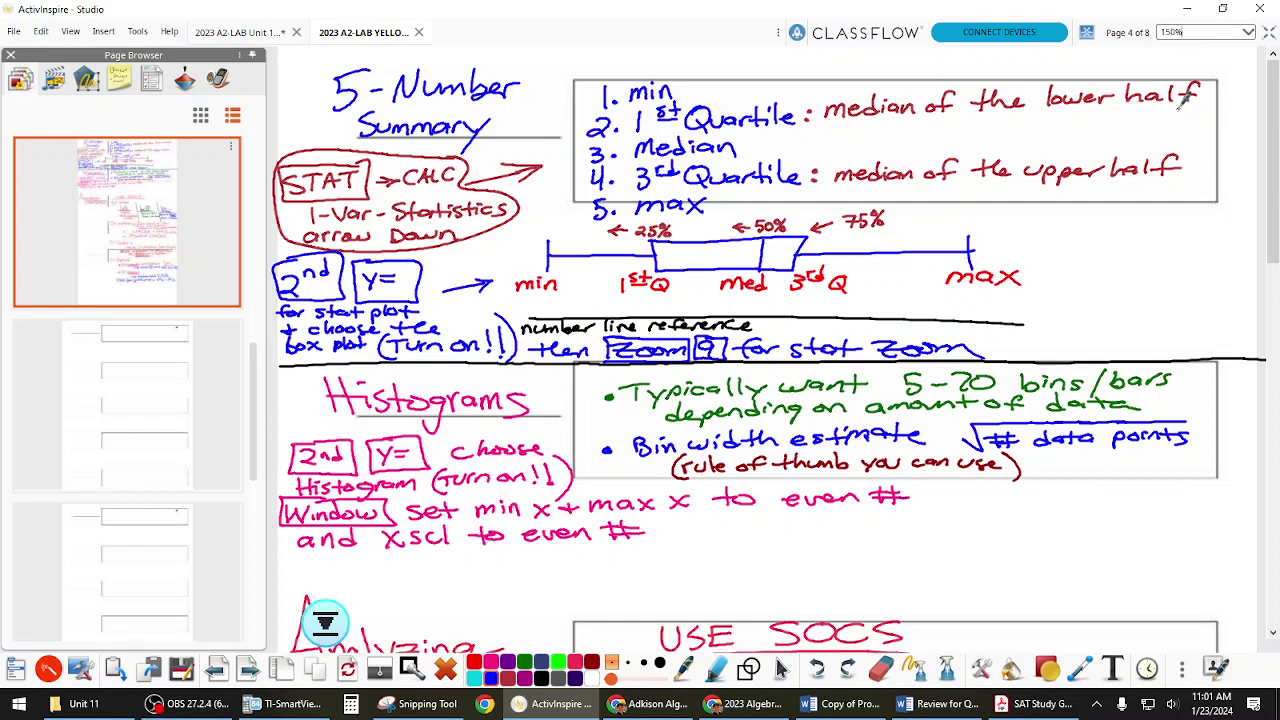
left_click_drag(1274, 250, 1273, 442)
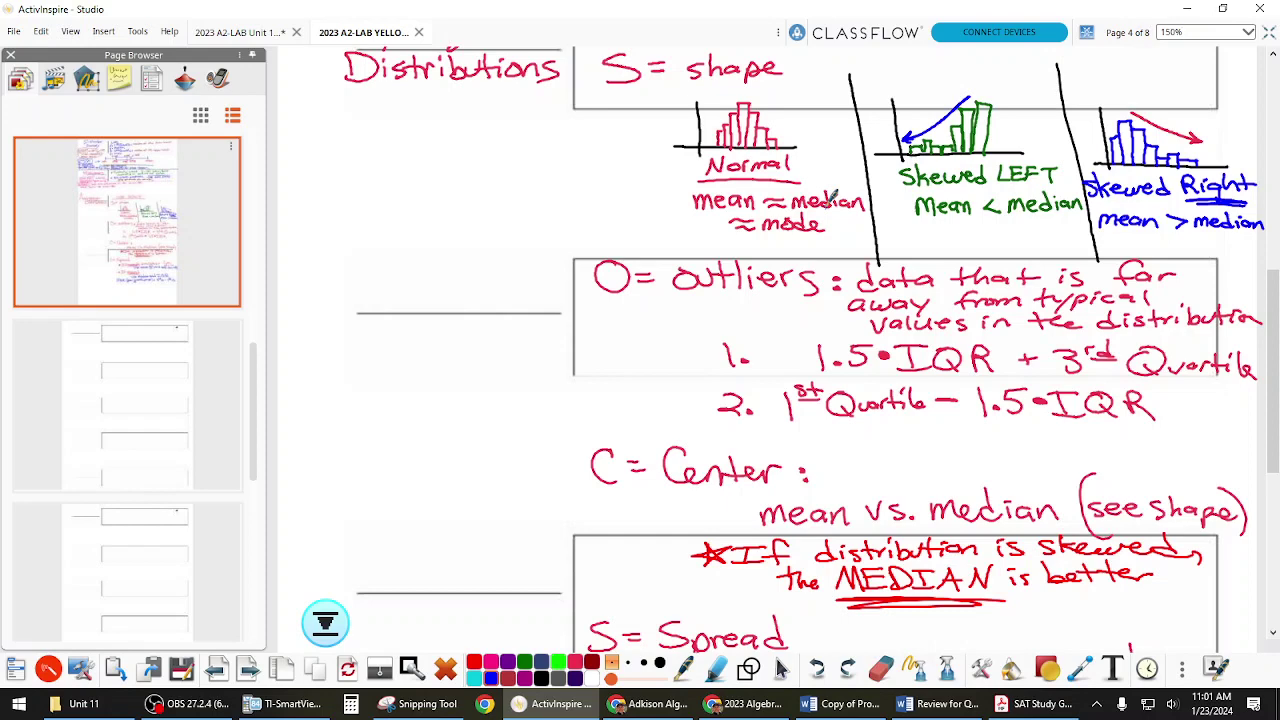
- Compare the calculator's 1-Var Stats results with the Pulse Ox. data in the LAB DATA spreadsheet
left_click(305, 708)
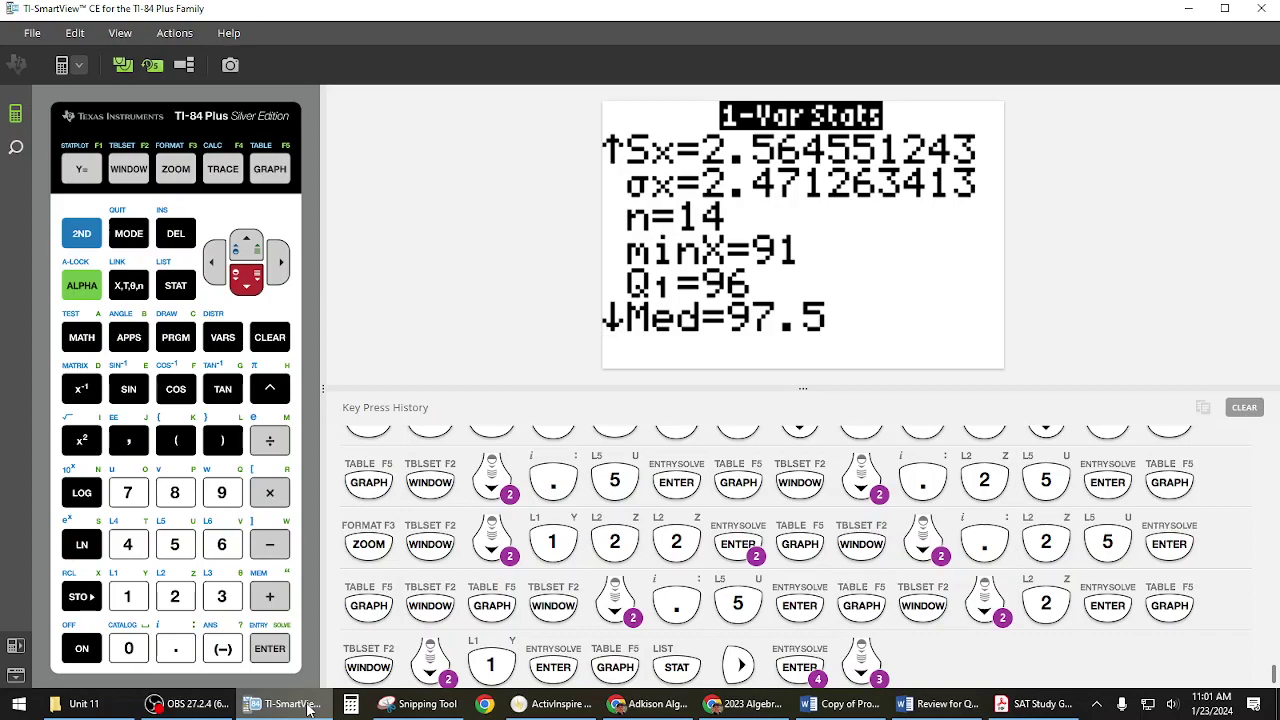
left_click(745, 704)
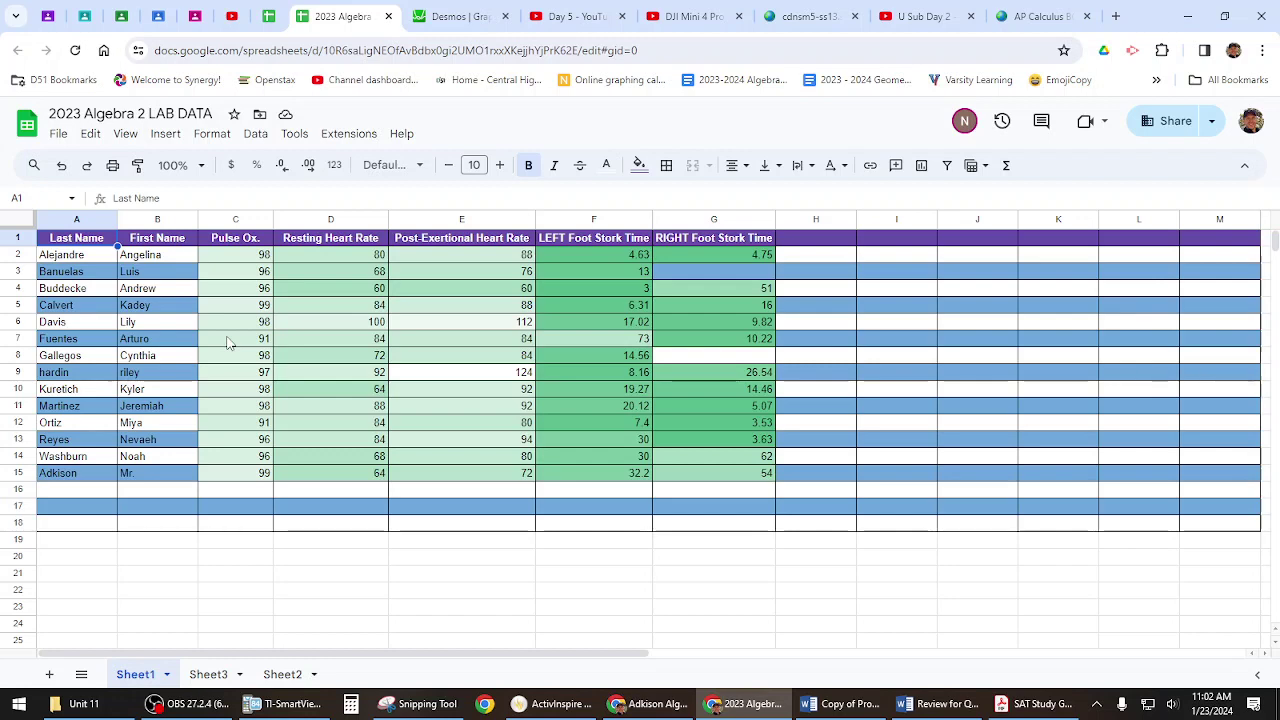
left_click(290, 704)
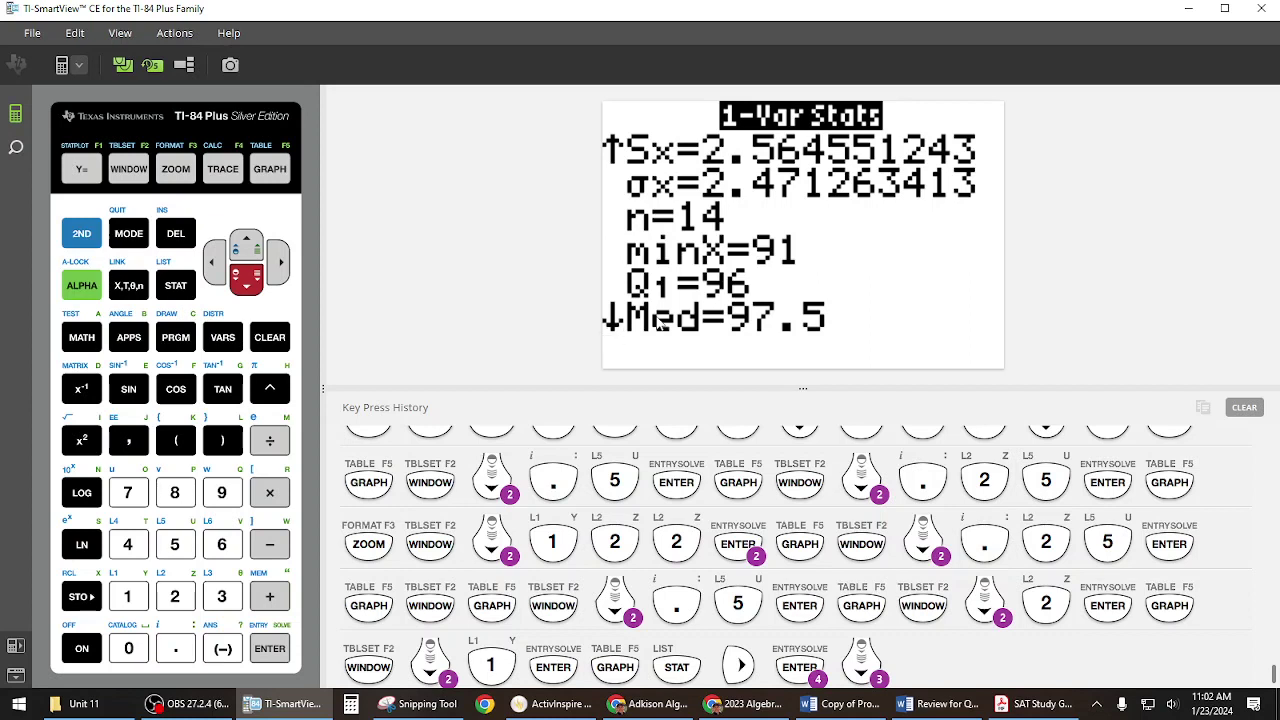
- Review the 1-Var Stats results back up to the mean and recall the histogram
left_click(244, 246)
left_click(244, 246)
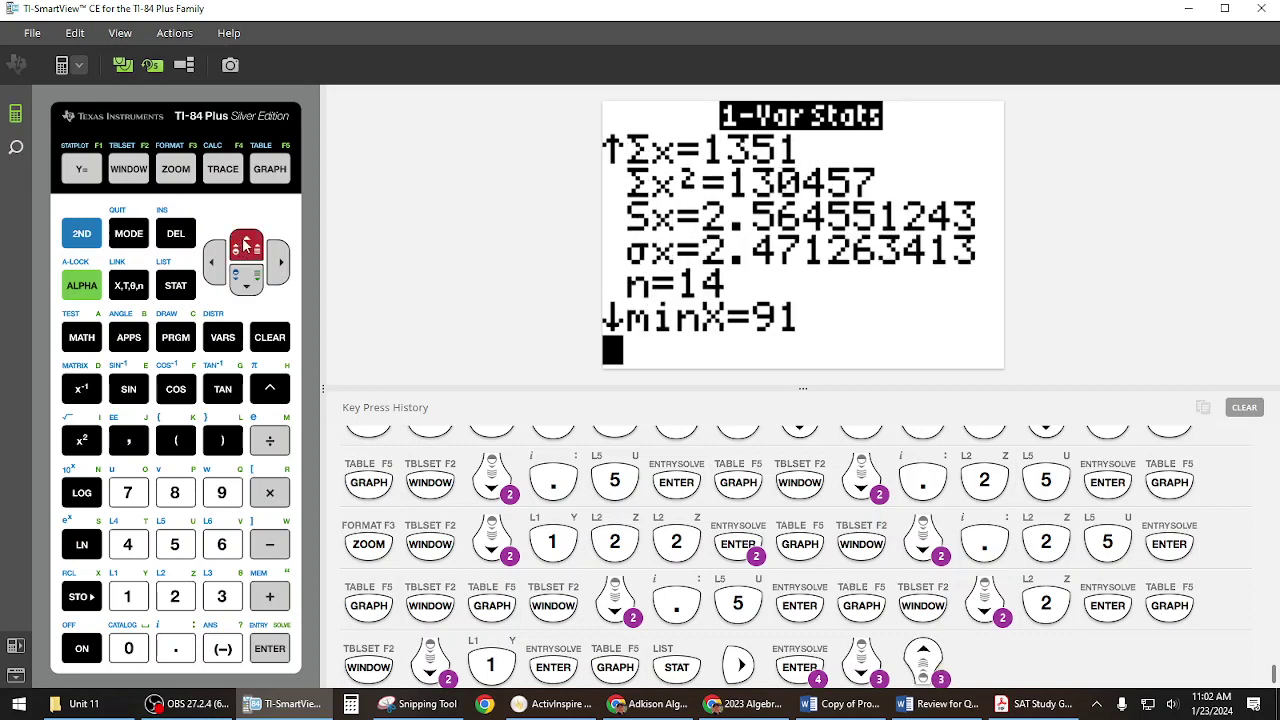
left_click(244, 246)
left_click(242, 248)
left_click(242, 248)
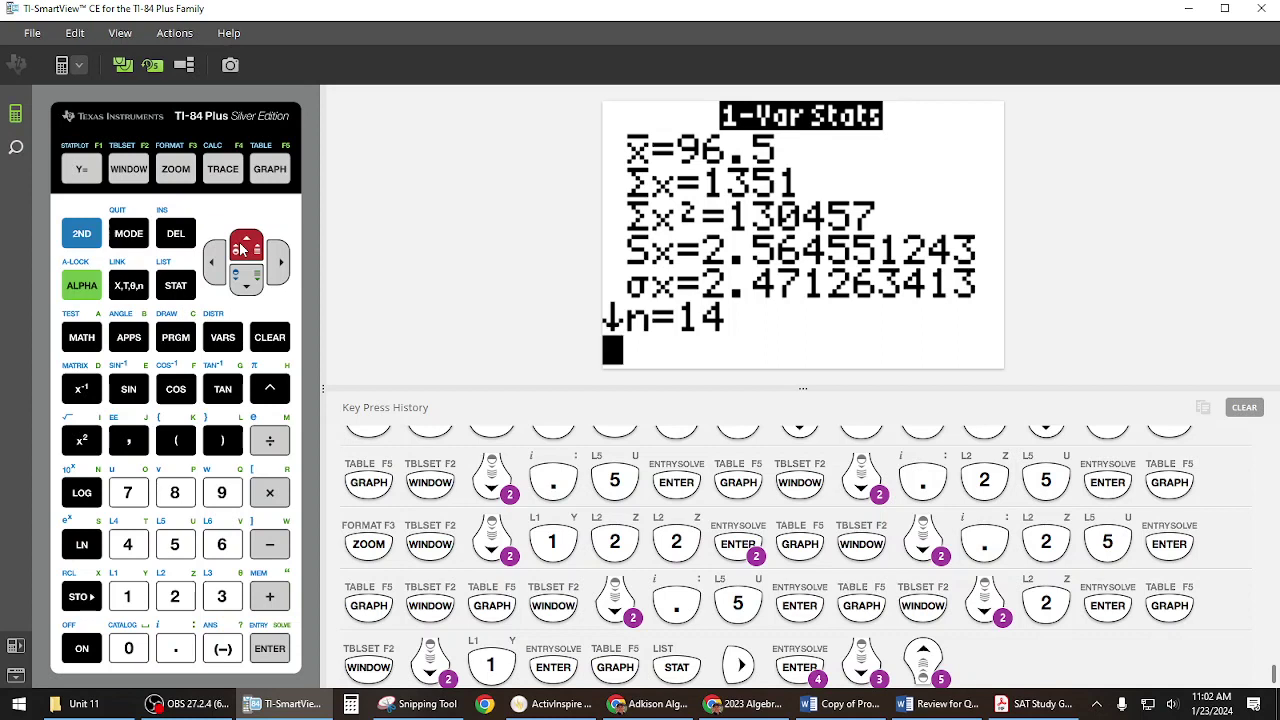
left_click(266, 176)
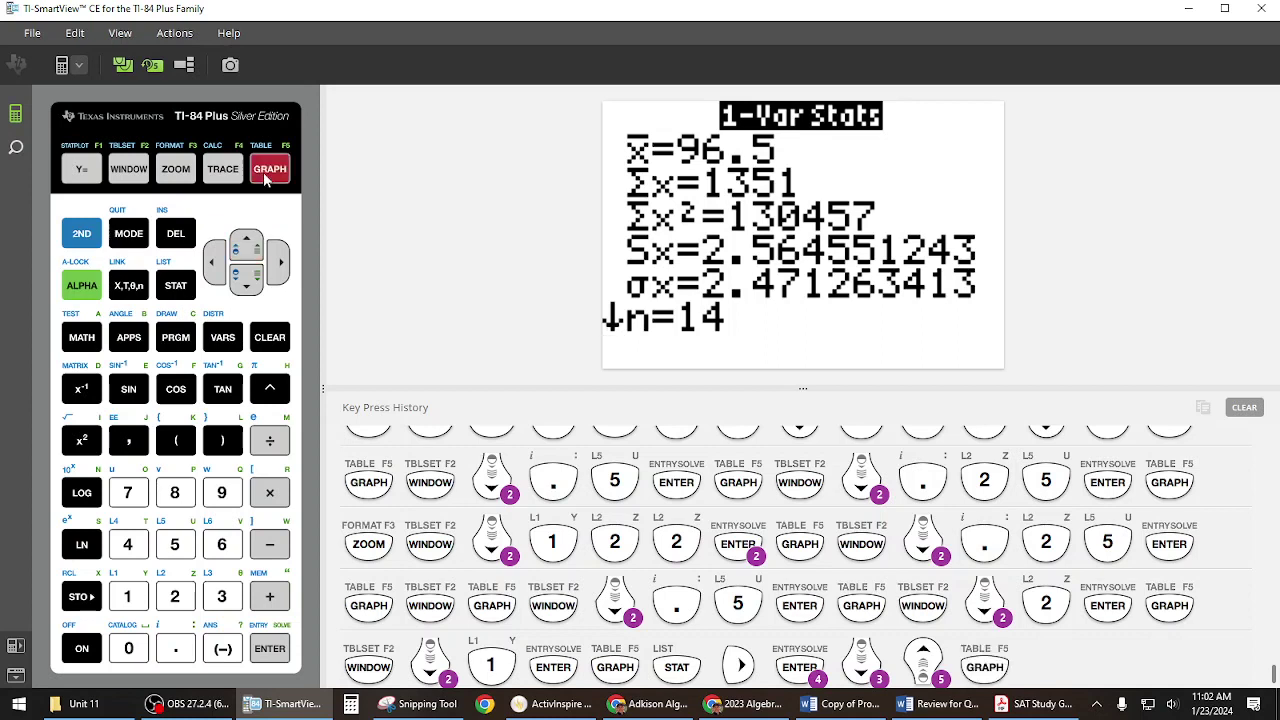